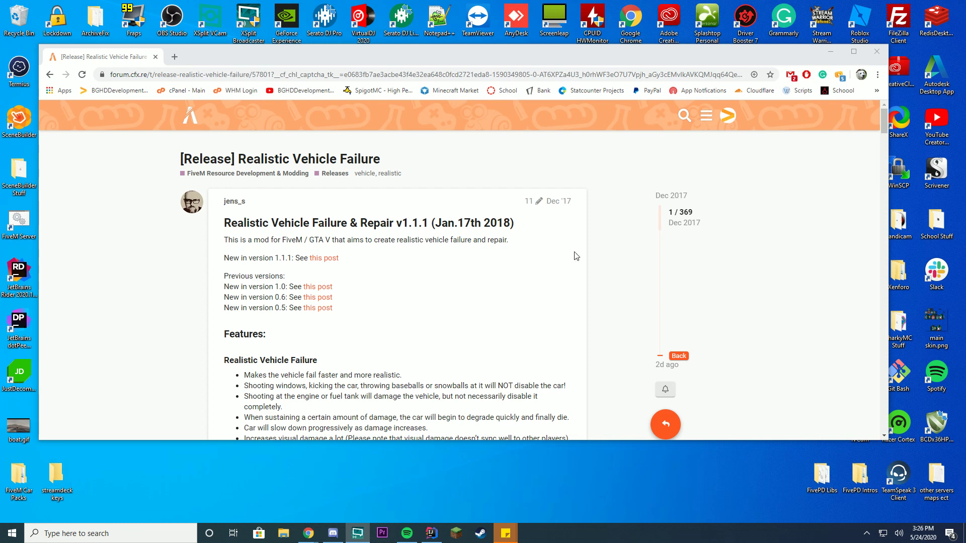
Step: Review the Realistic Vehicle Failure release post and open its iEns/RealisticVehicleFailure GitHub download page
scroll(528, 303, down, 3)
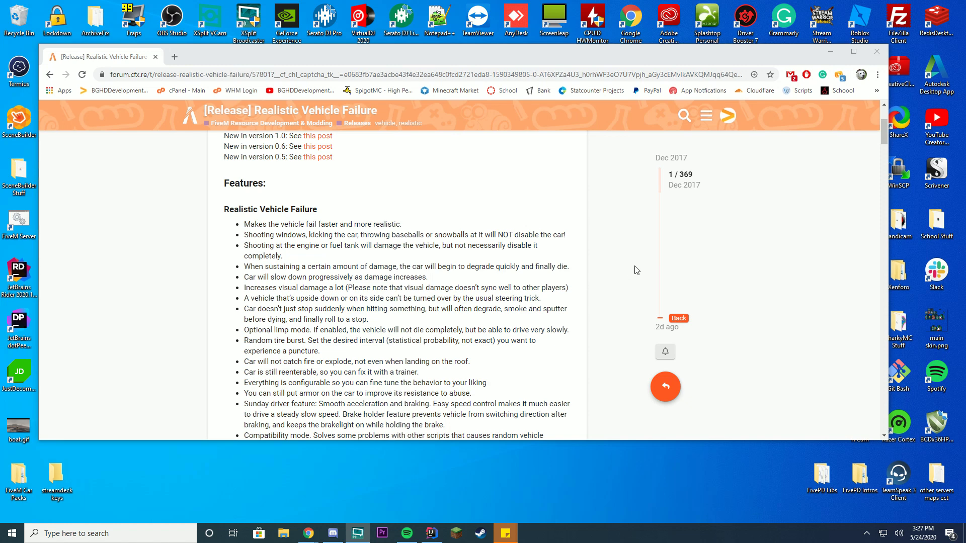
scroll(634, 269, down, 2)
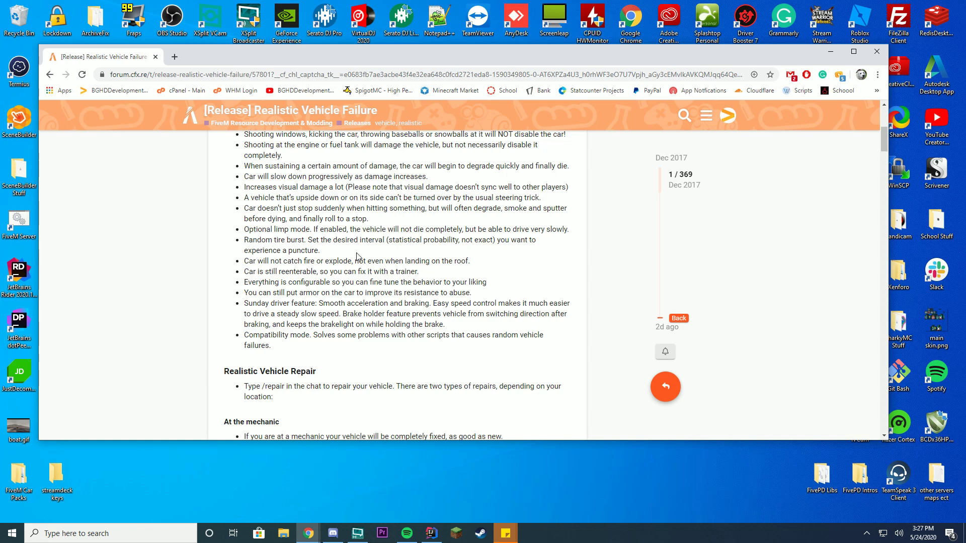
scroll(401, 246, down, 6)
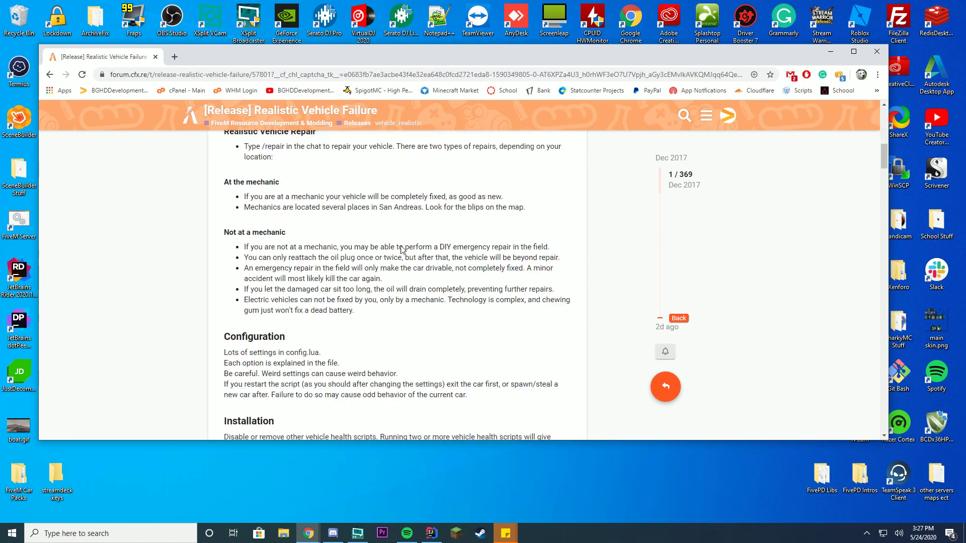
scroll(525, 260, up, 11)
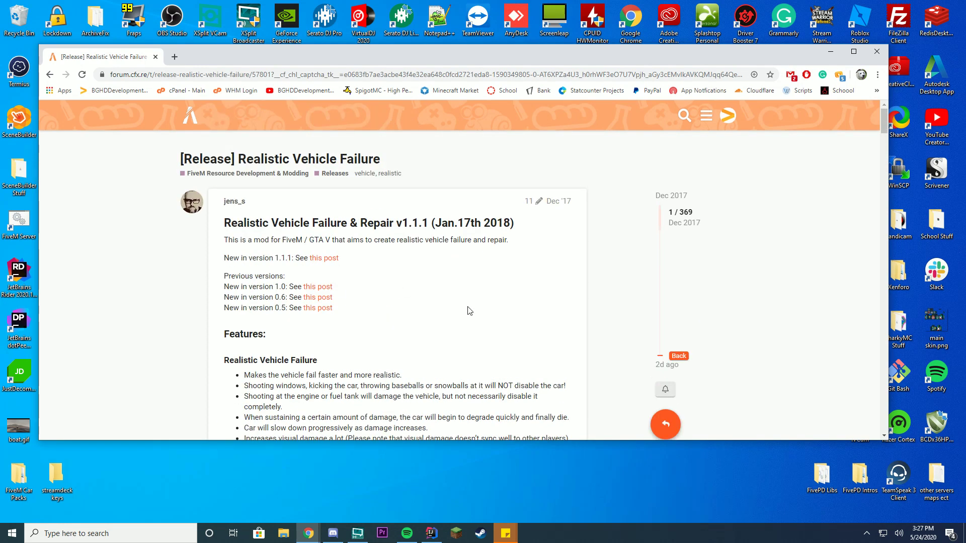
scroll(453, 328, down, 10)
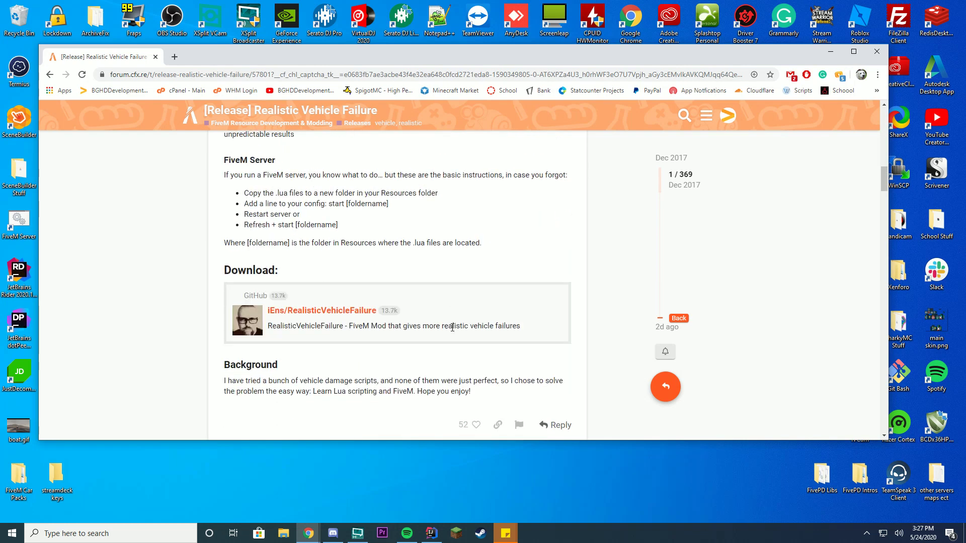
click(324, 311)
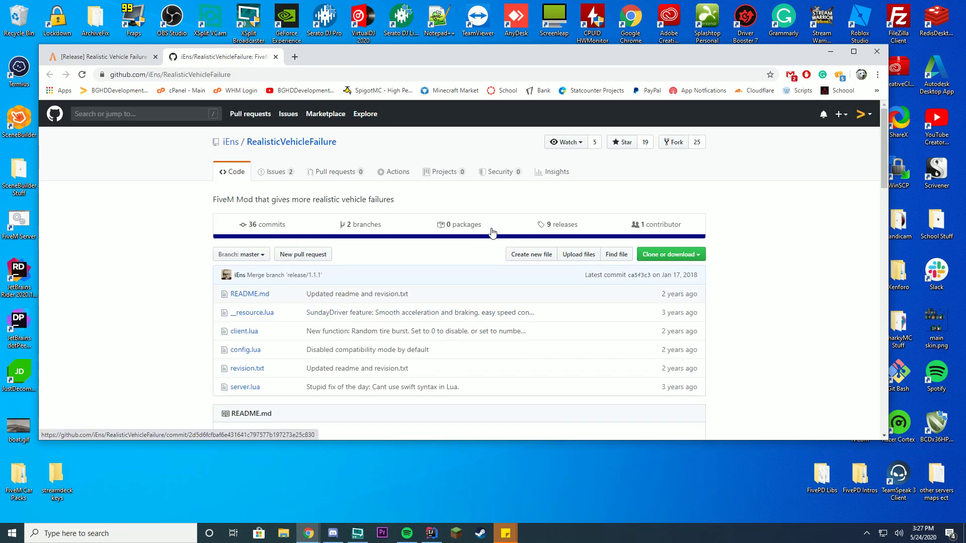
Step: Download the zip source code of release 1.1.1 from the repository's releases and open the downloaded archive
click(569, 226)
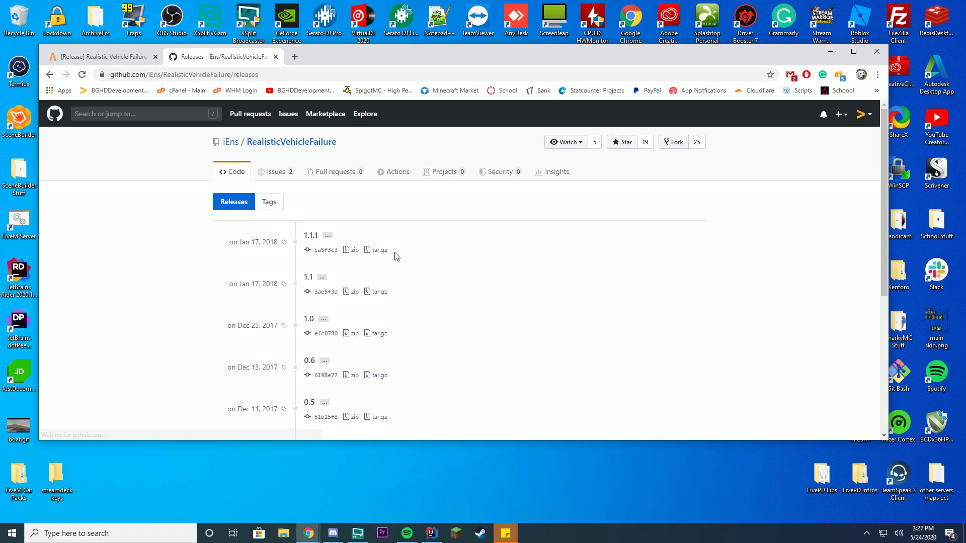
click(316, 237)
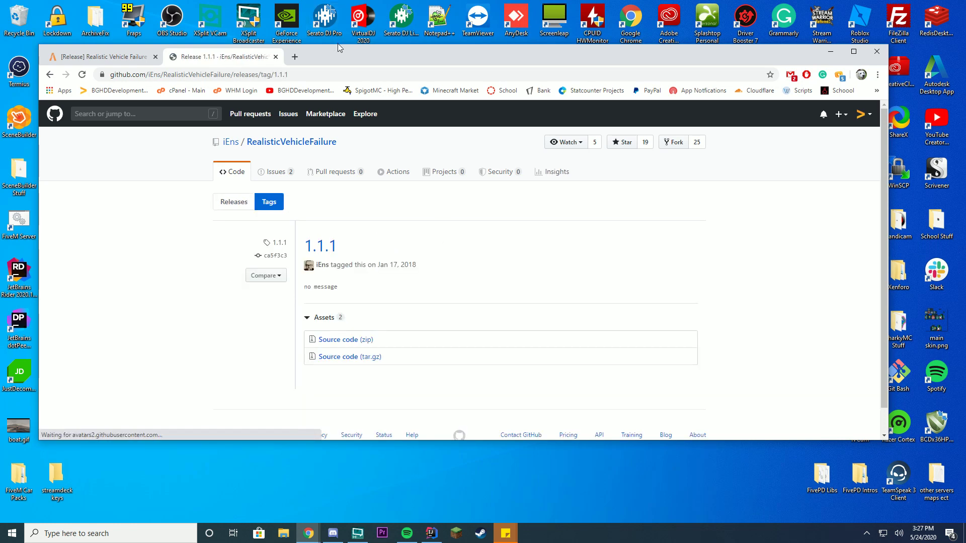
click(336, 341)
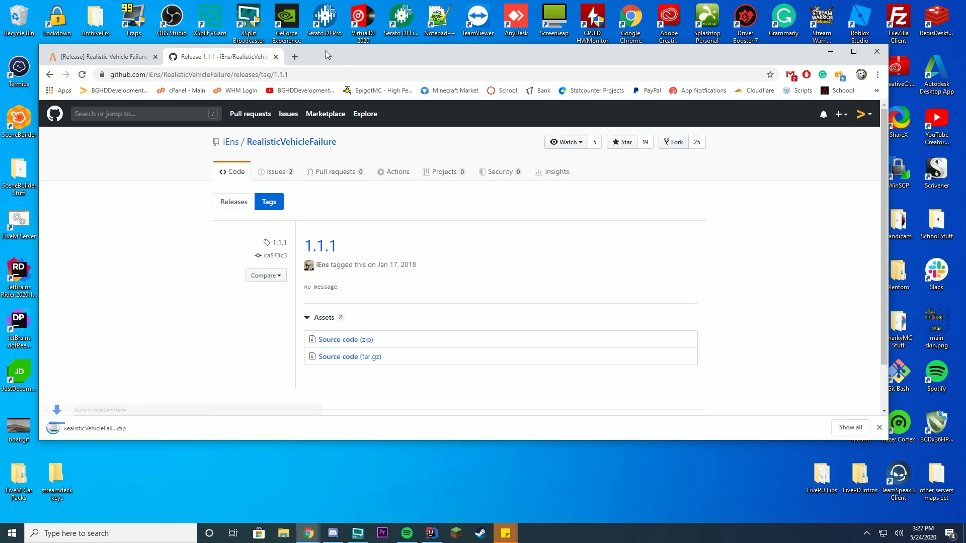
drag(326, 51, 518, 49)
click(288, 428)
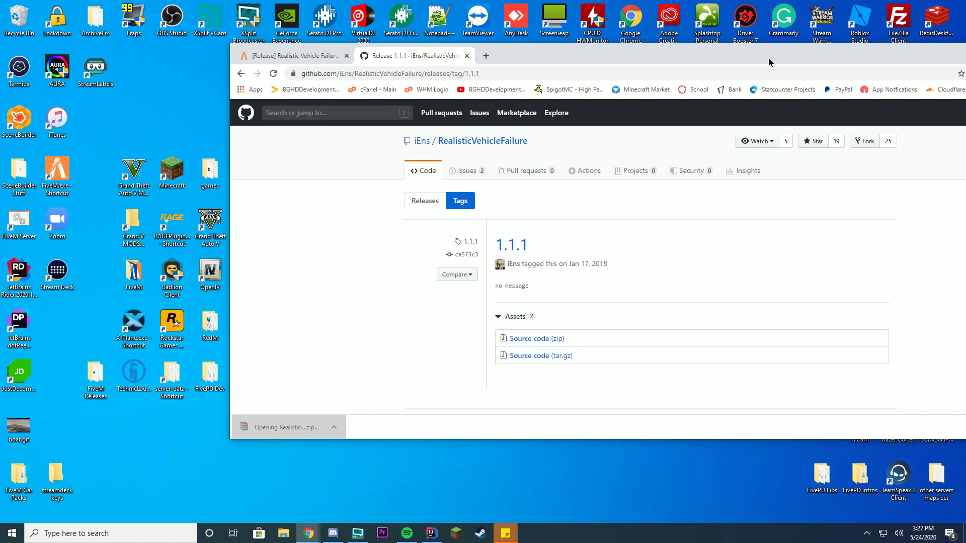
drag(845, 66, 684, 64)
click(861, 49)
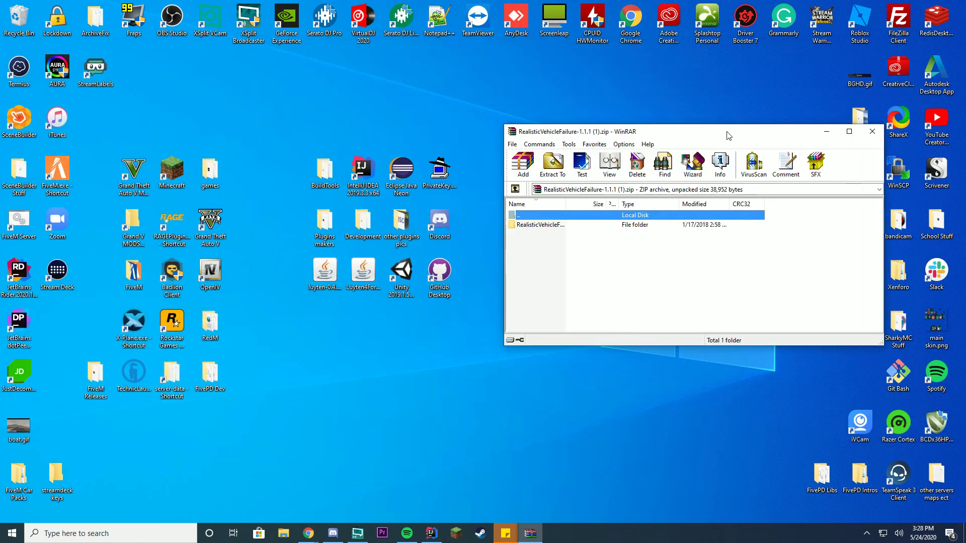
Step: Extract the RealisticVehicleFailure-1.1.1 folder from the archive onto an open area of the desktop and close the archive
drag(728, 134, 602, 132)
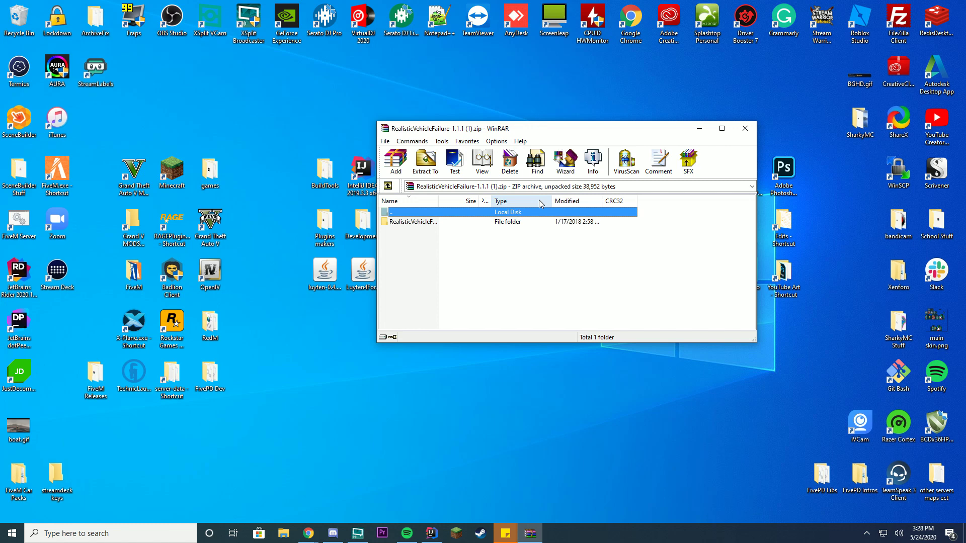
double_click(412, 222)
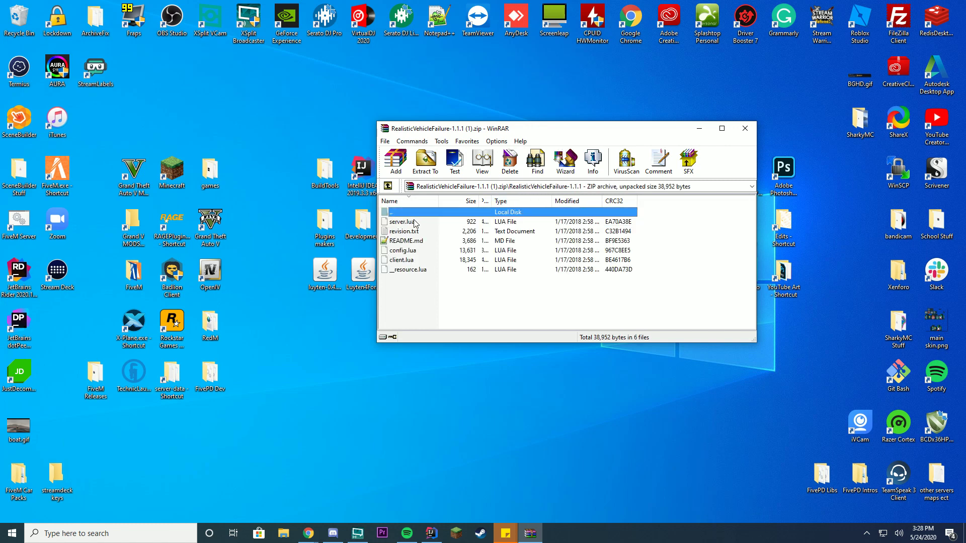
double_click(414, 214)
drag(353, 365, 359, 433)
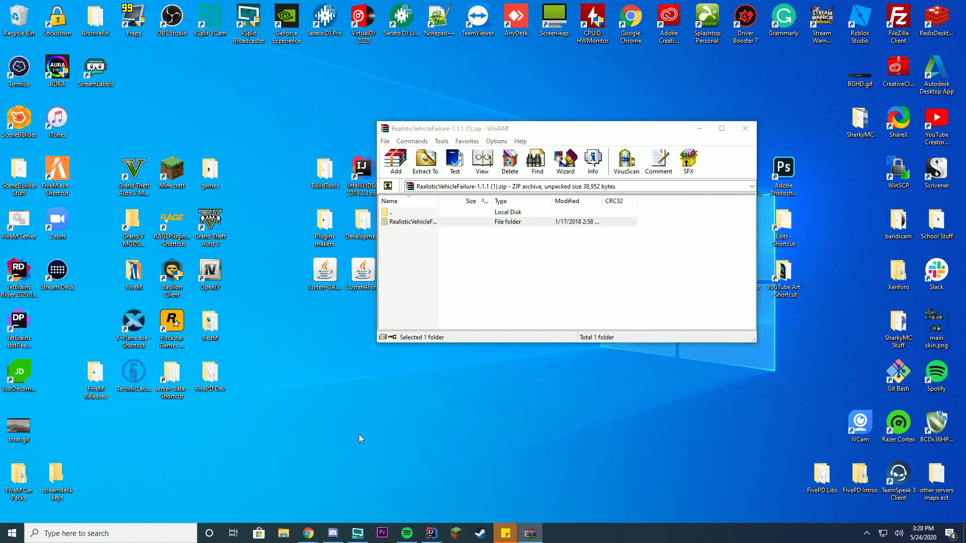
click(747, 130)
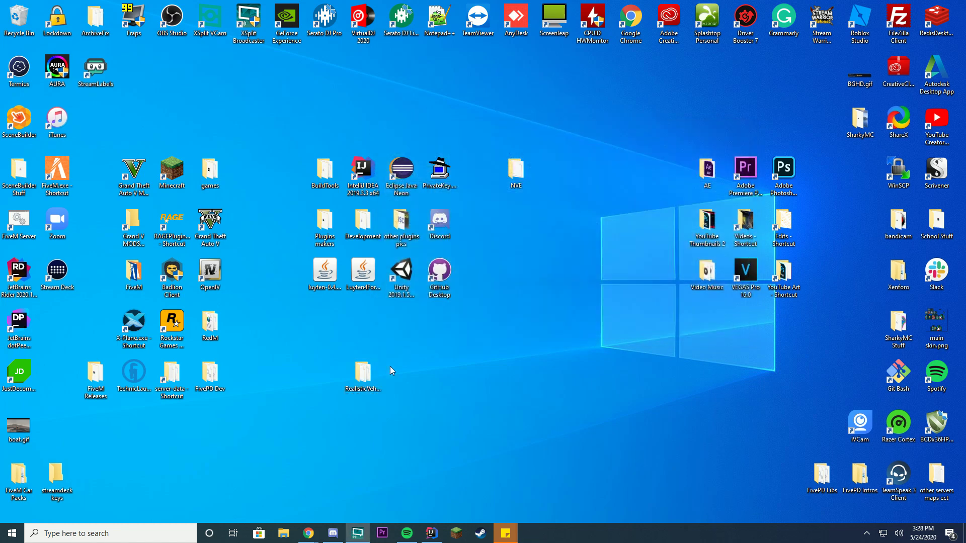
drag(357, 375, 586, 378)
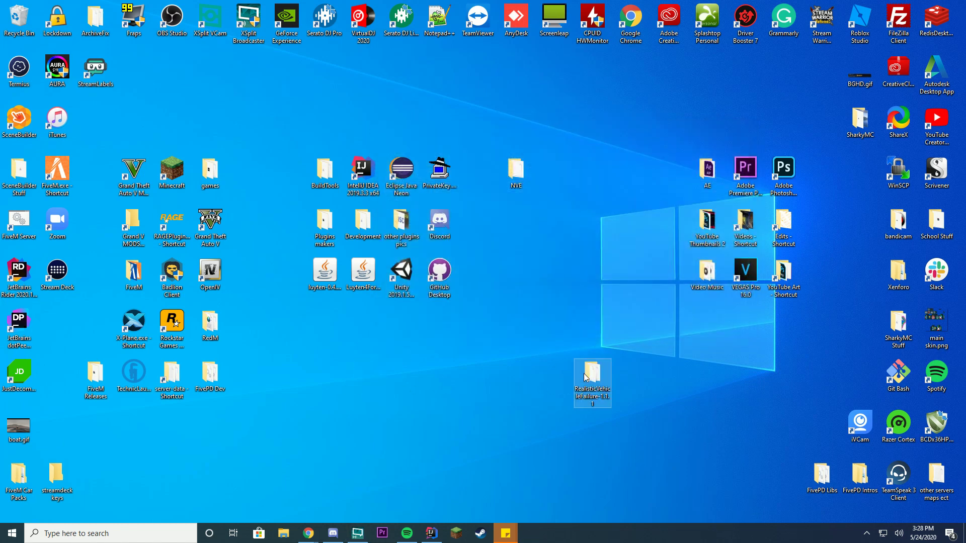
Step: Move the extracted folder from the desktop into the resources folder of the FiveM server-data directory
double_click(176, 377)
drag(615, 122, 294, 80)
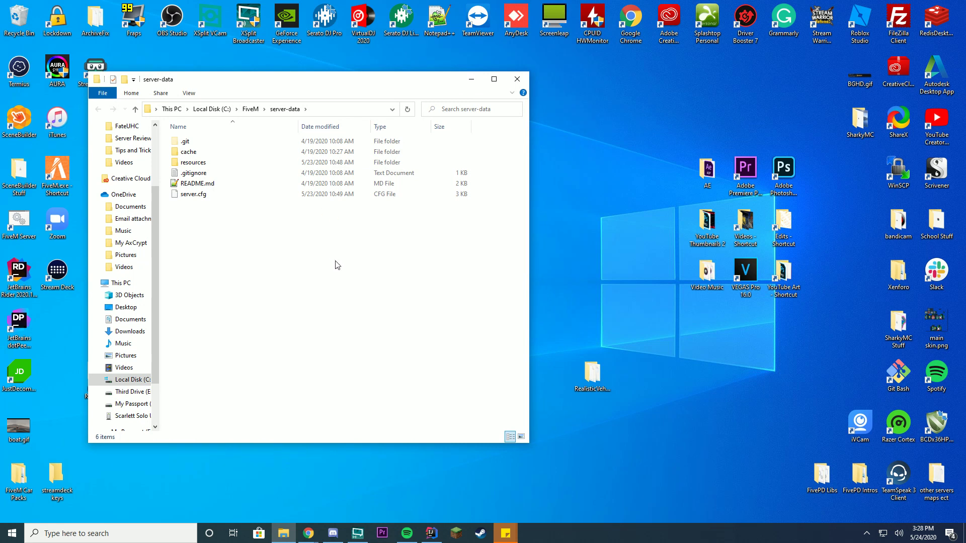
double_click(190, 163)
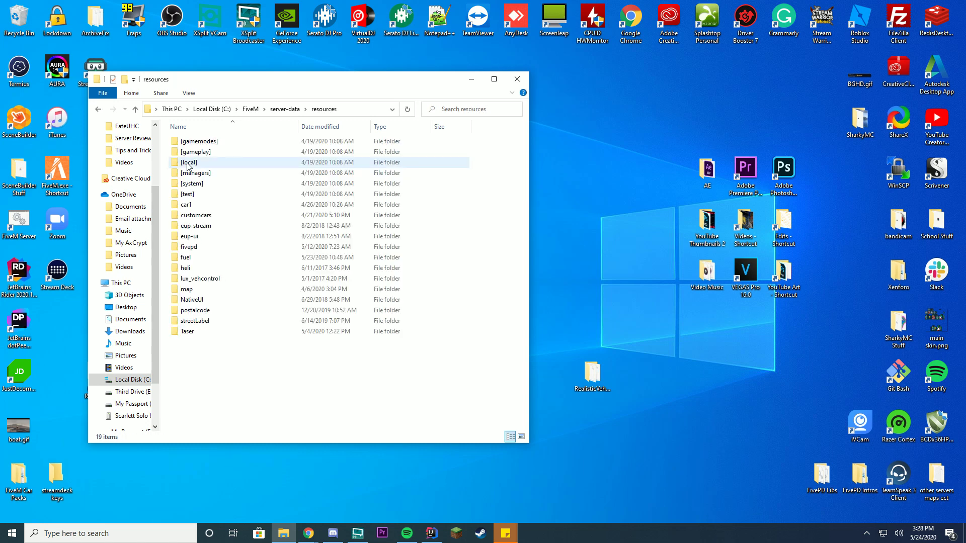
drag(239, 378, 252, 126)
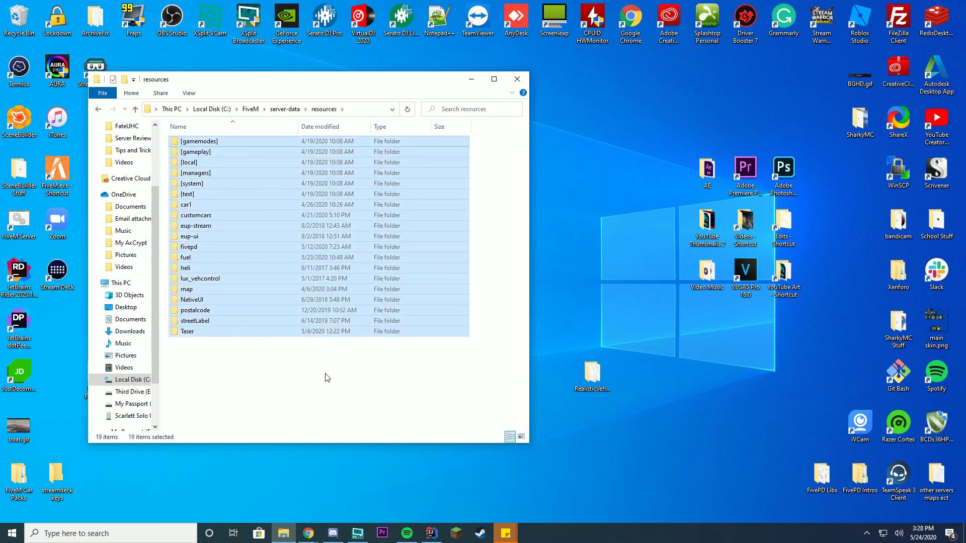
click(326, 378)
drag(250, 355, 229, 207)
click(332, 379)
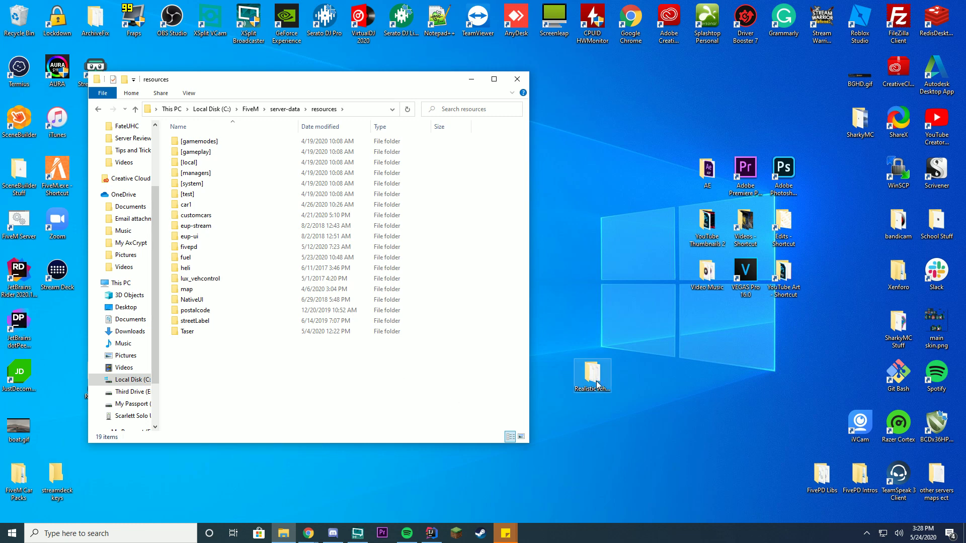
drag(590, 385, 307, 363)
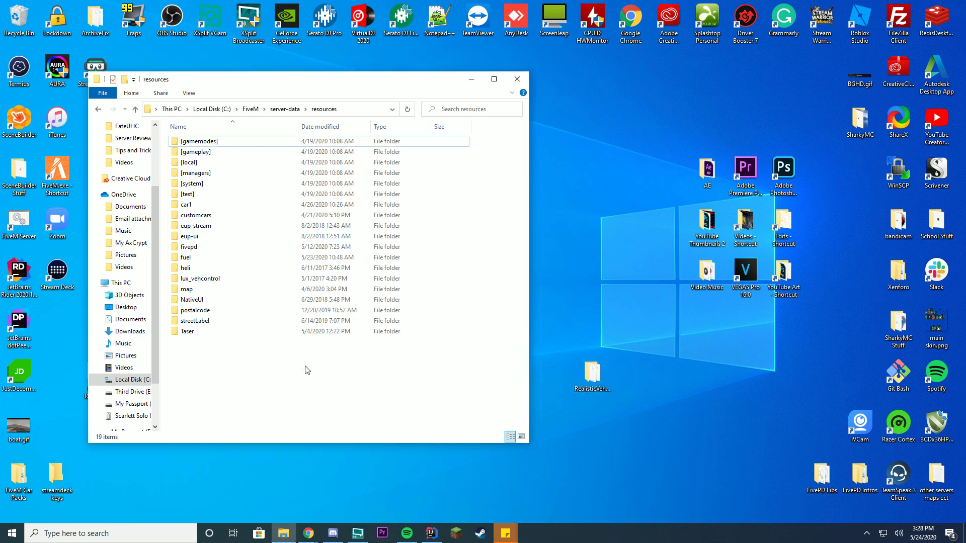
Step: Rename the added resource folder to RealisticVehicleFailure and copy that name
right_click(242, 342)
click(179, 318)
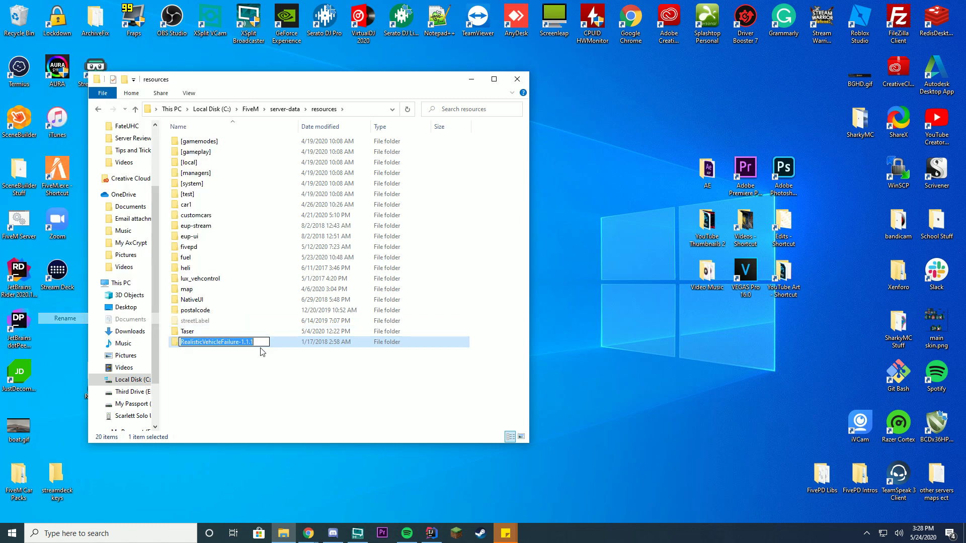
key(End)
key(BackSpace)
key(BackSpace)
key(BackSpace)
key(BackSpace)
key(BackSpace)
key(BackSpace)
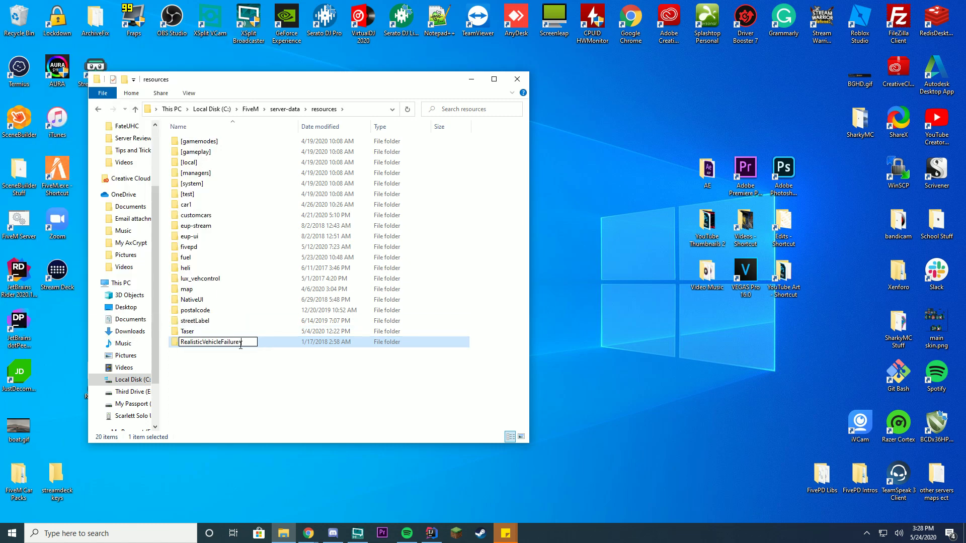
drag(240, 342, 180, 343)
key(ctrl+c)
click(231, 373)
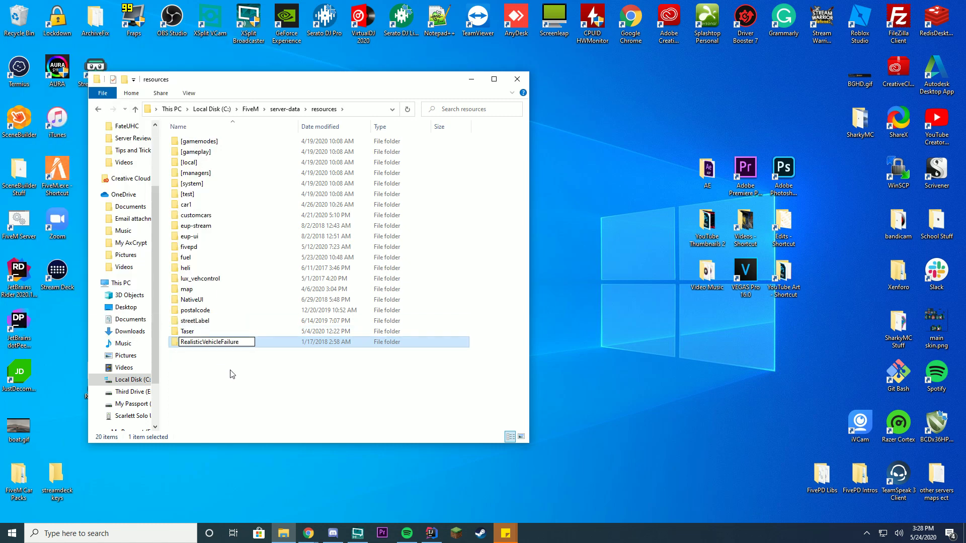
Step: Check that the script files sit directly inside the RealisticVehicleFailure folder
double_click(222, 324)
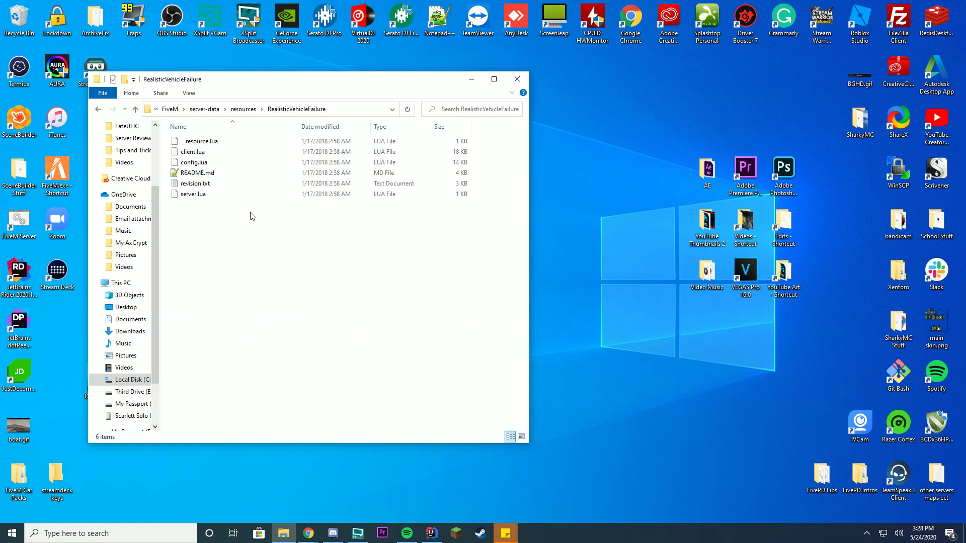
drag(238, 214, 246, 146)
click(246, 162)
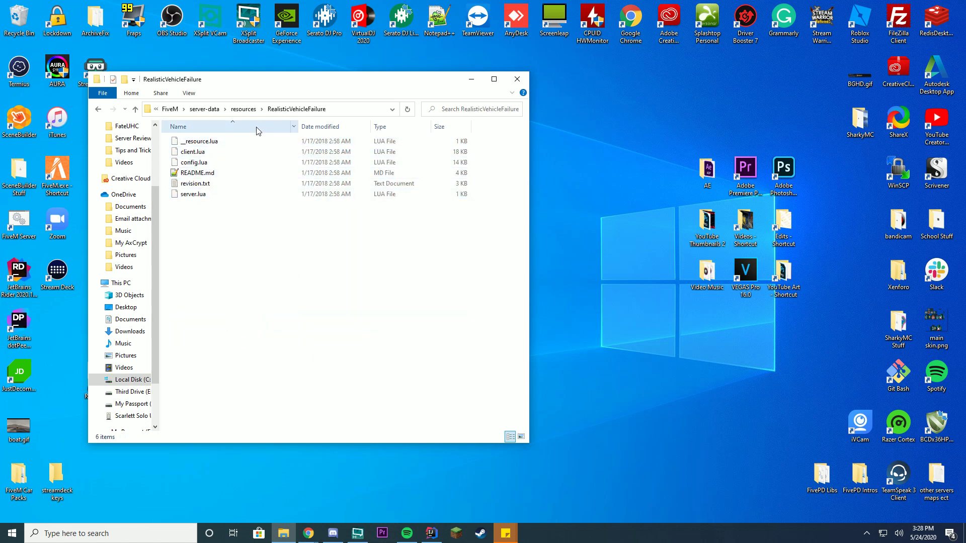
Step: Add the line "ensure RealisticVehicleFailure" below "ensure fuel" in server-data's server.cfg using Notepad++, then save and close the file
click(204, 109)
right_click(200, 198)
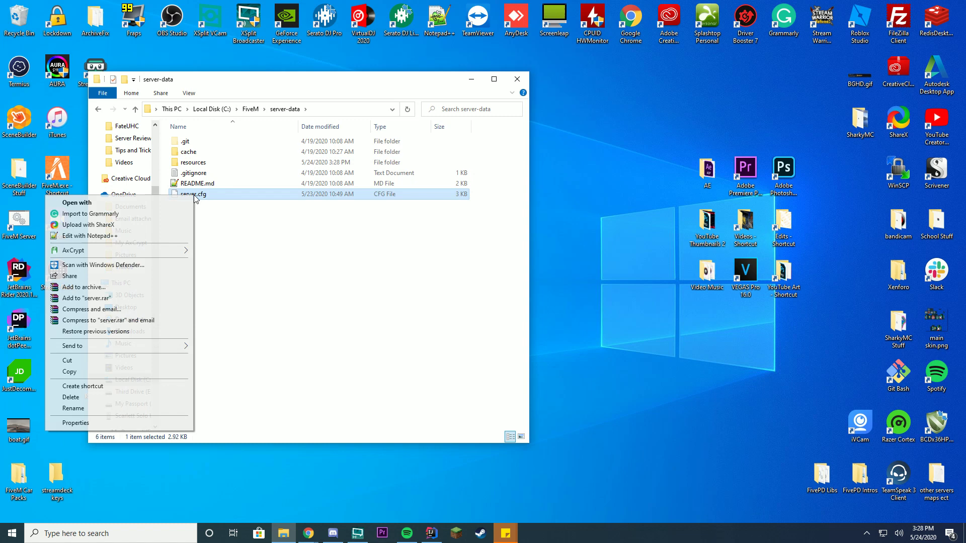
click(101, 232)
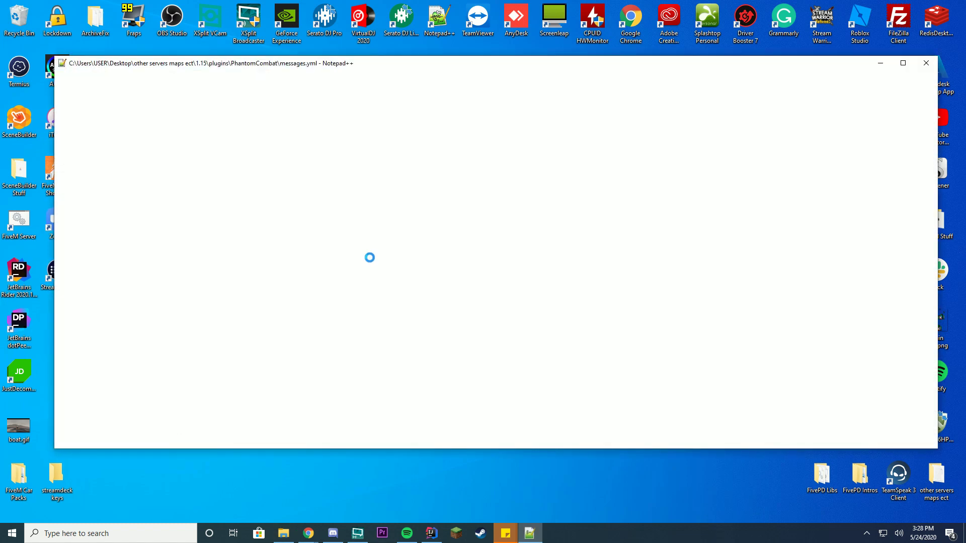
key(Return)
text(ensure)
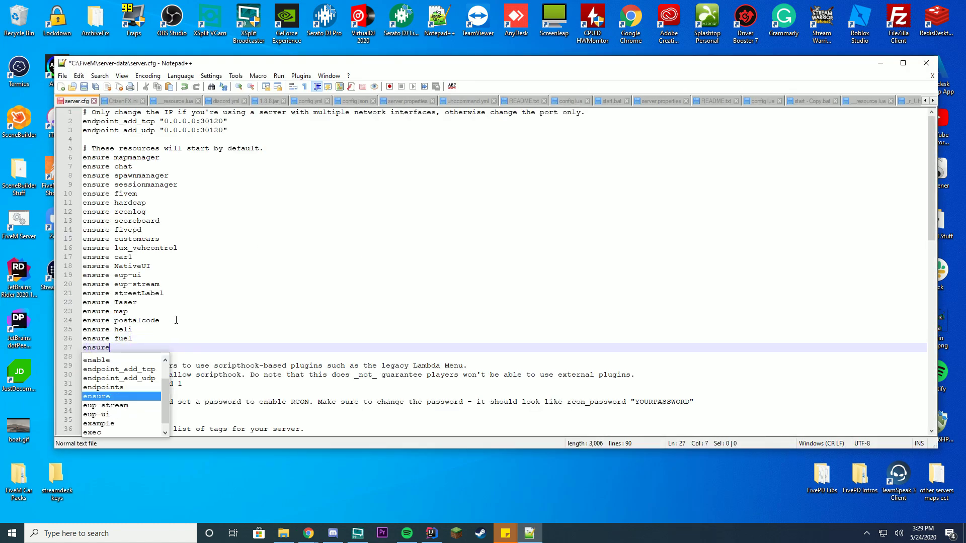
key(ctrl+v)
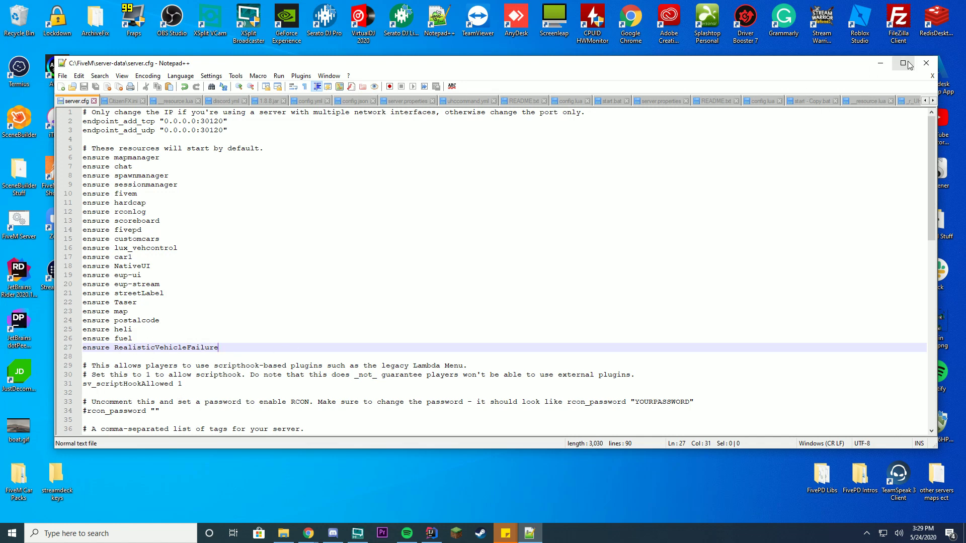
click(927, 63)
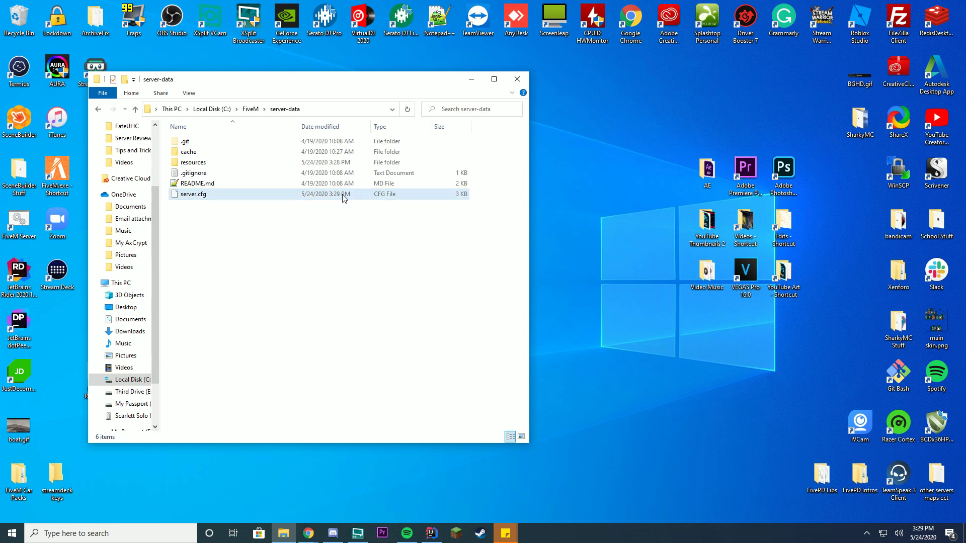
click(251, 109)
double_click(196, 141)
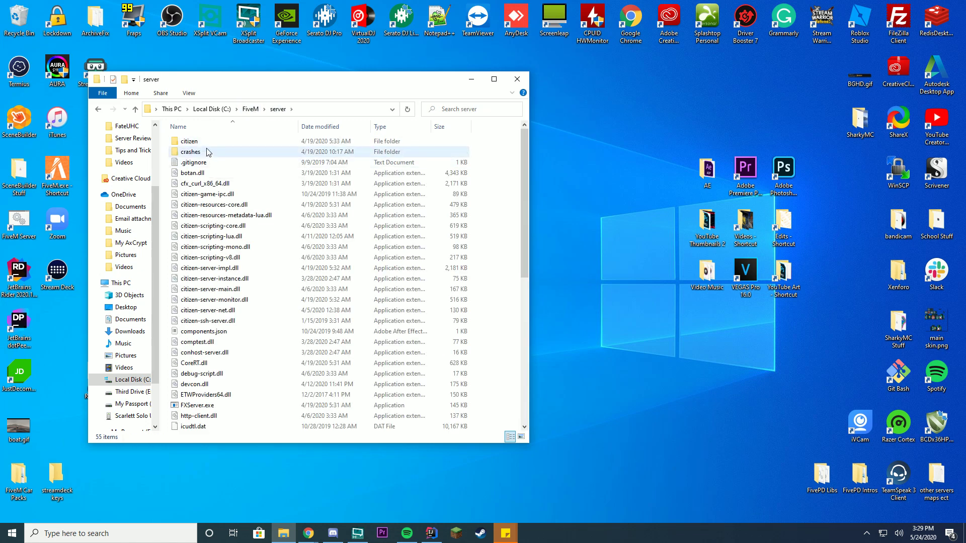
click(251, 109)
double_click(196, 151)
Step: Open config.lua from the RealisticVehicleFailure resource folder for editing in Notepad++
double_click(202, 164)
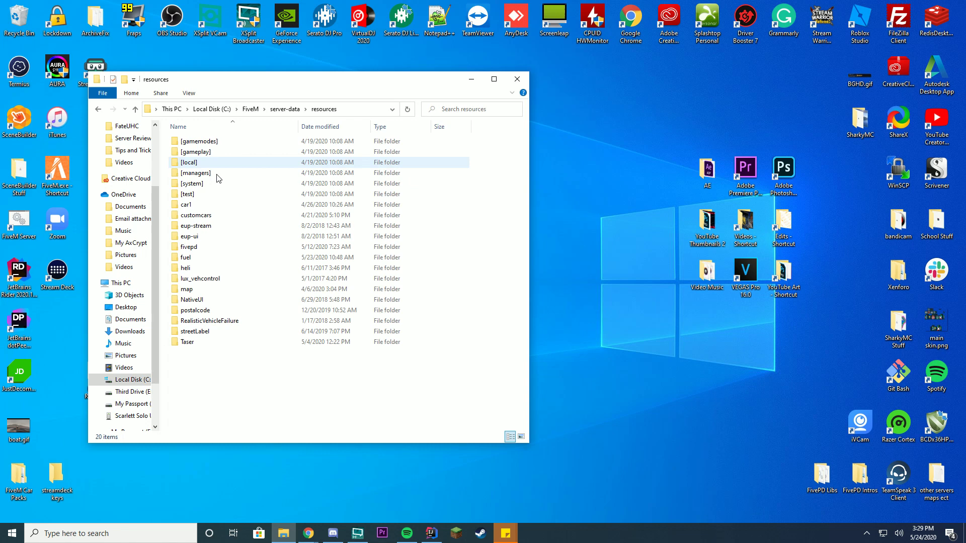
double_click(205, 321)
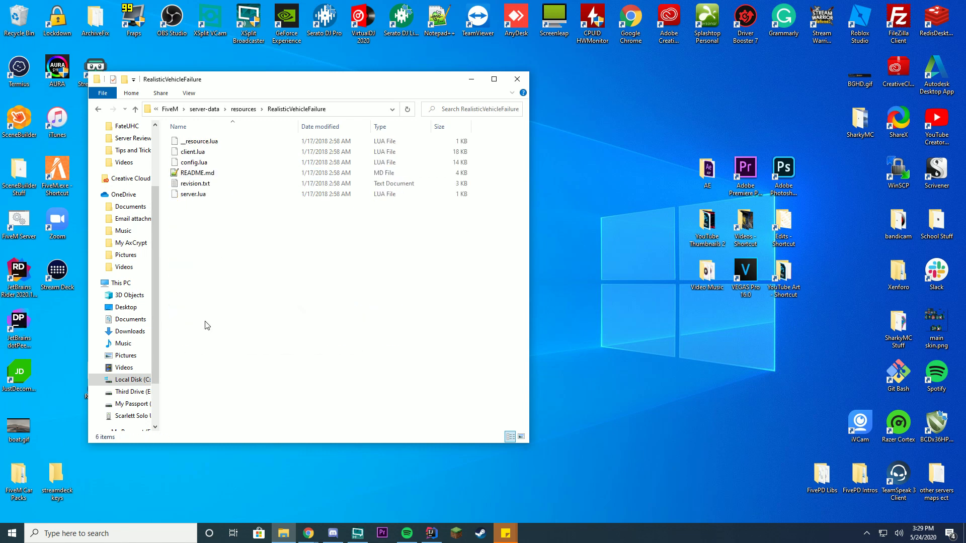
right_click(190, 163)
click(83, 204)
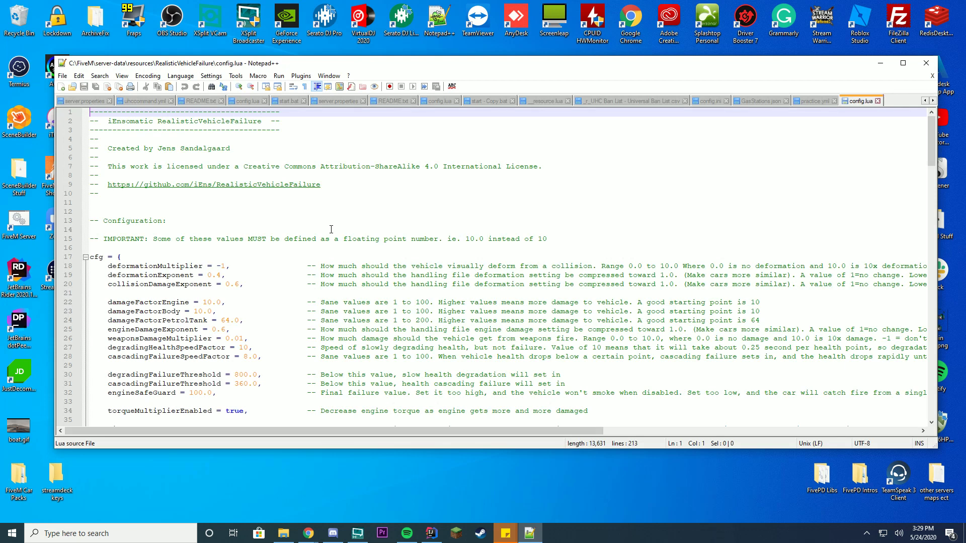
Step: Review the deformationMultiplier, deformationExponent and collisionDamageExponent settings and their comments in config.lua
click(353, 211)
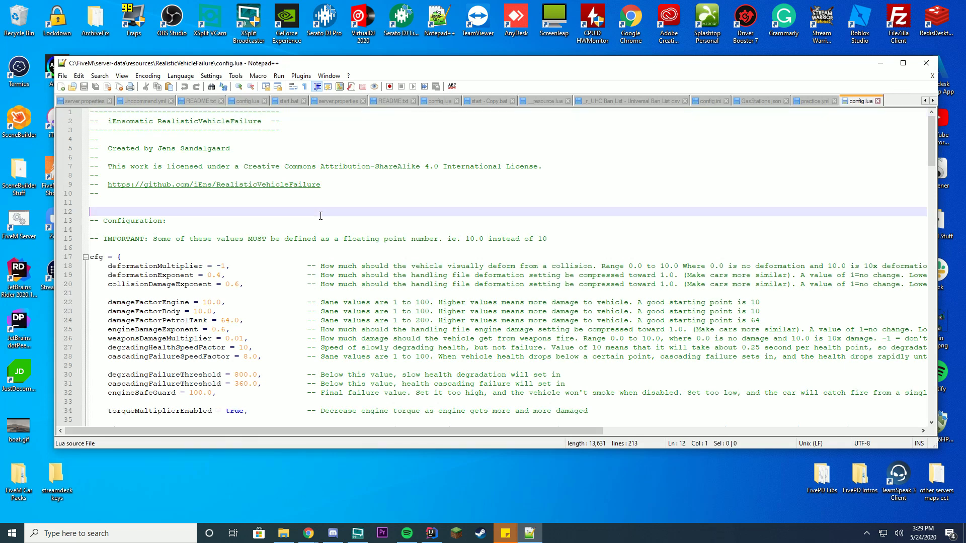
scroll(447, 248, down, 4)
click(447, 248)
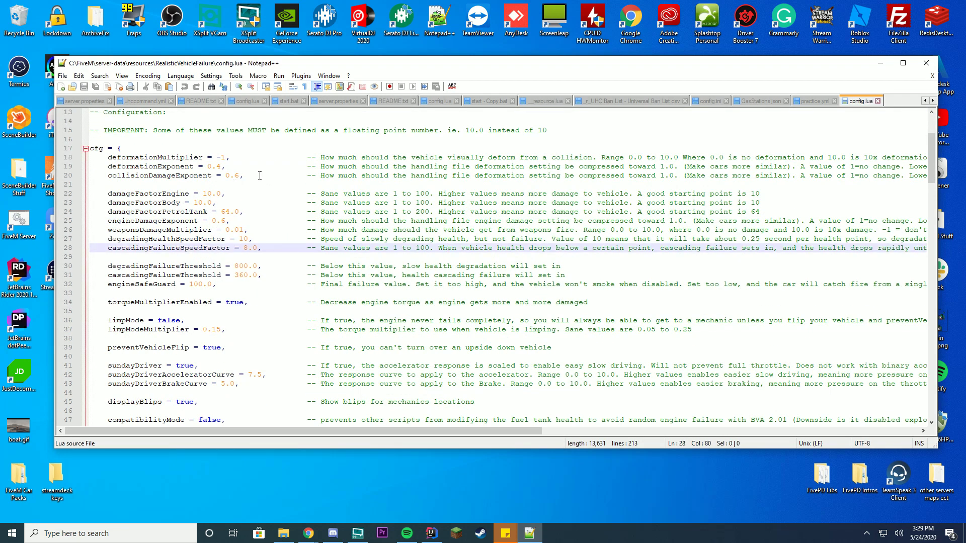
click(325, 158)
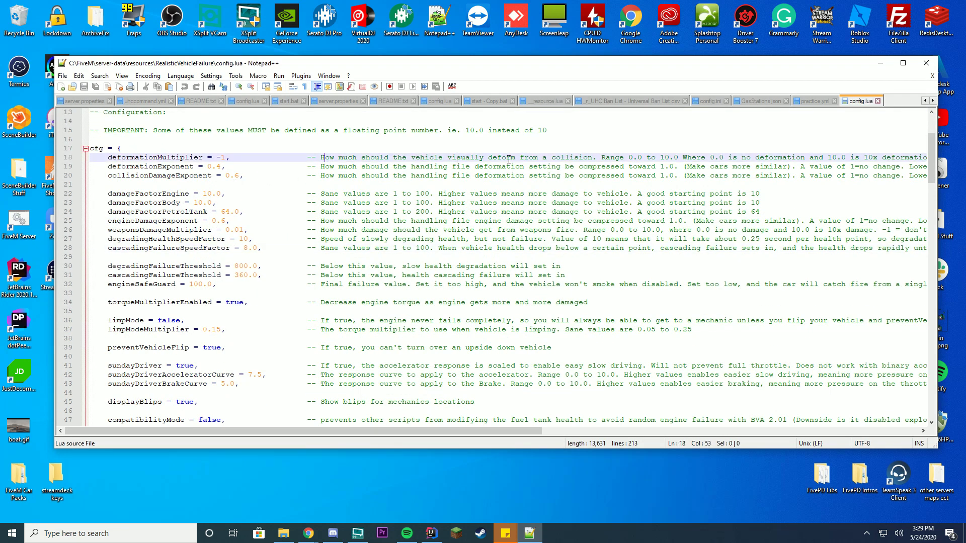
click(234, 158)
drag(513, 432, 468, 410)
click(303, 182)
click(241, 168)
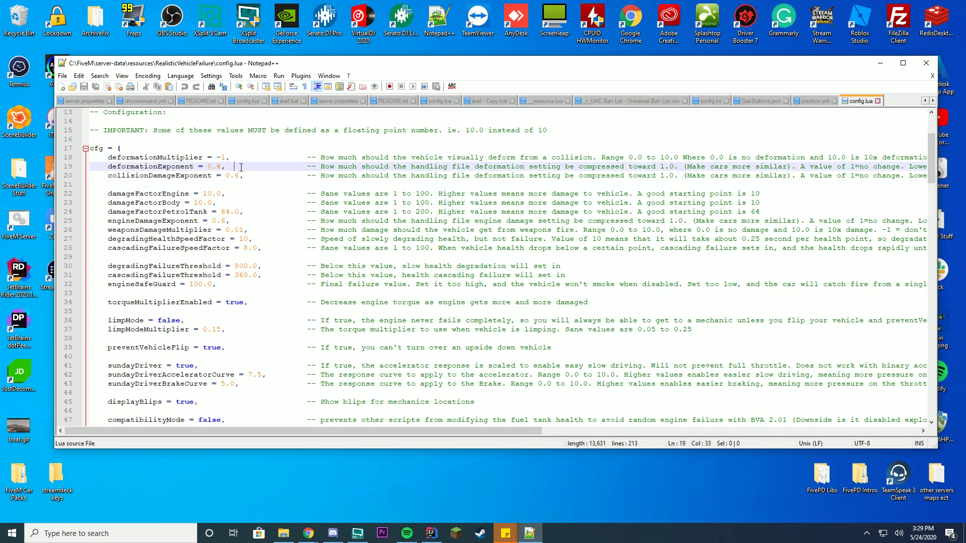
click(560, 167)
click(174, 176)
click(487, 176)
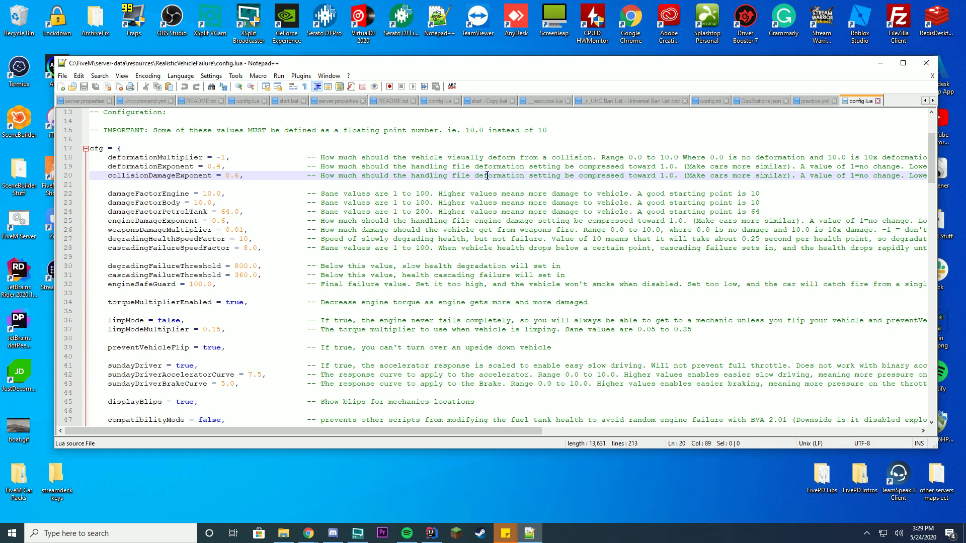
Step: Examine the damage factor, health degradation, failure threshold and engineSafeGuard settings in config.lua
click(234, 194)
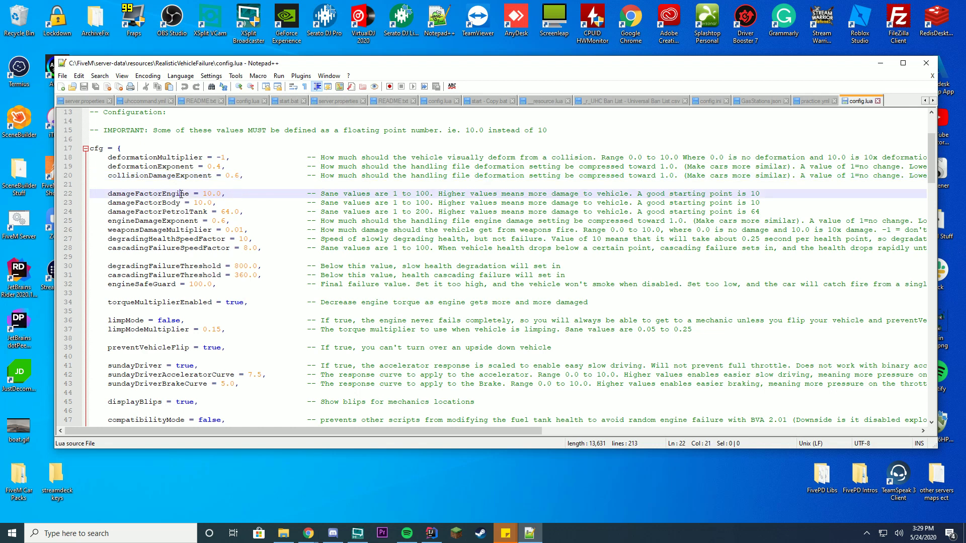
click(168, 212)
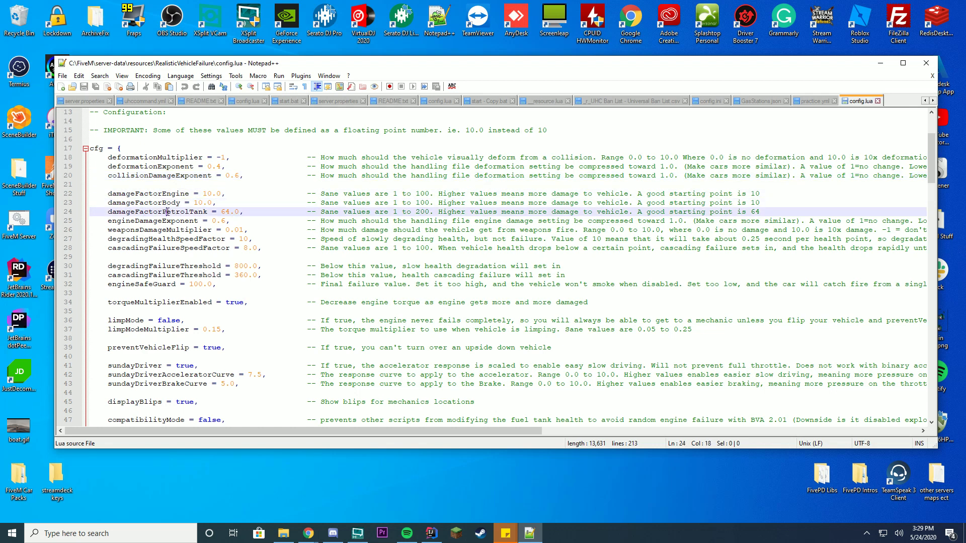
click(171, 221)
click(175, 230)
click(179, 238)
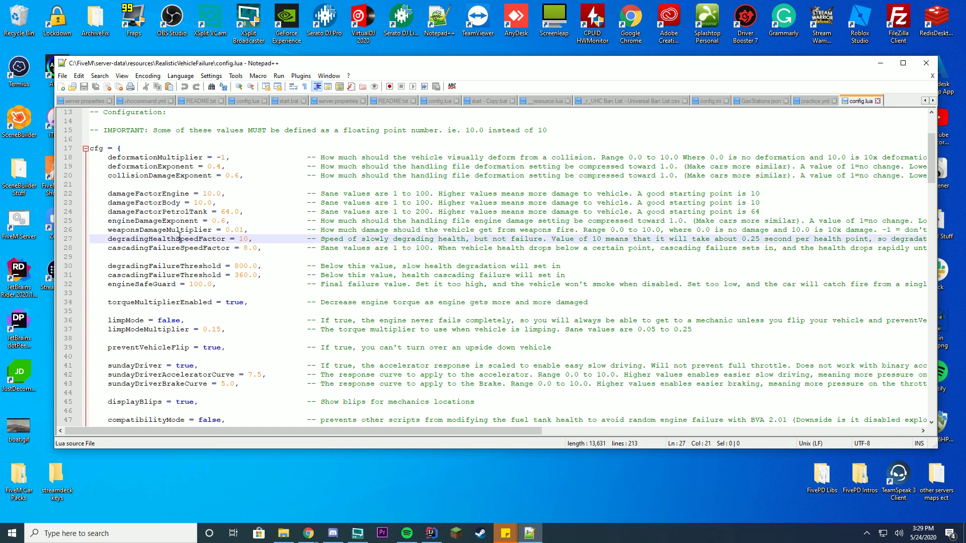
click(467, 240)
scroll(372, 208, down, 2)
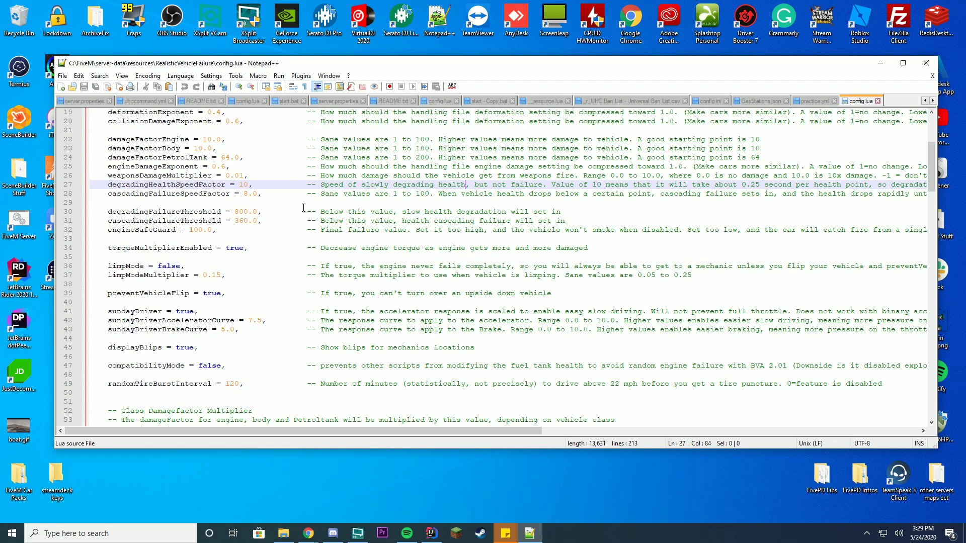
click(412, 212)
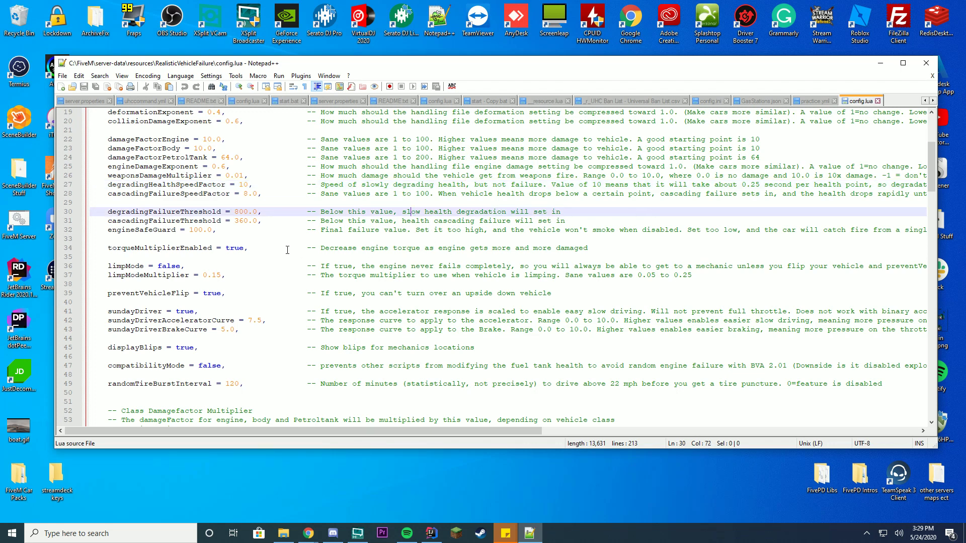
click(196, 231)
scroll(196, 232, down, 1)
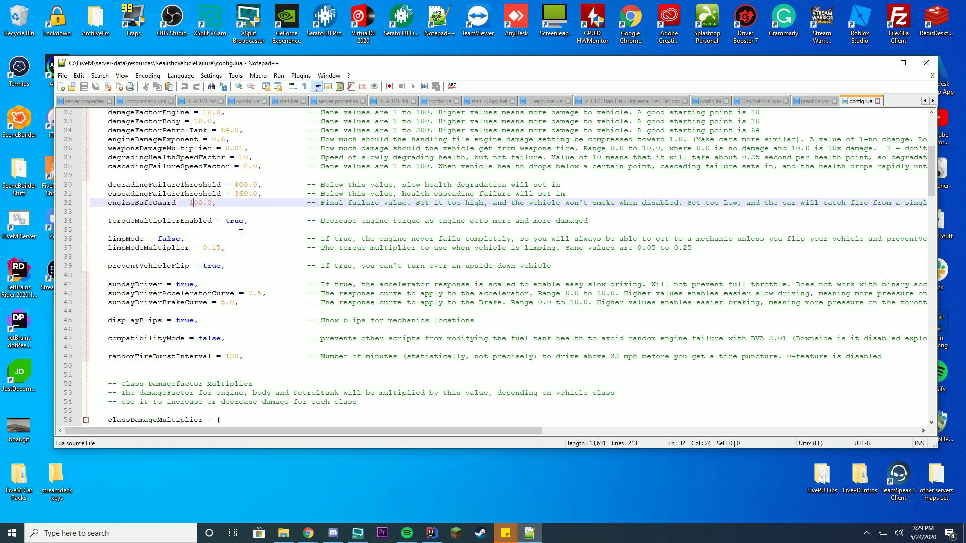
Step: Read through the torqueMultiplierEnabled, limpMode, preventVehicleFlip and sundayDriver options with their descriptions
click(194, 226)
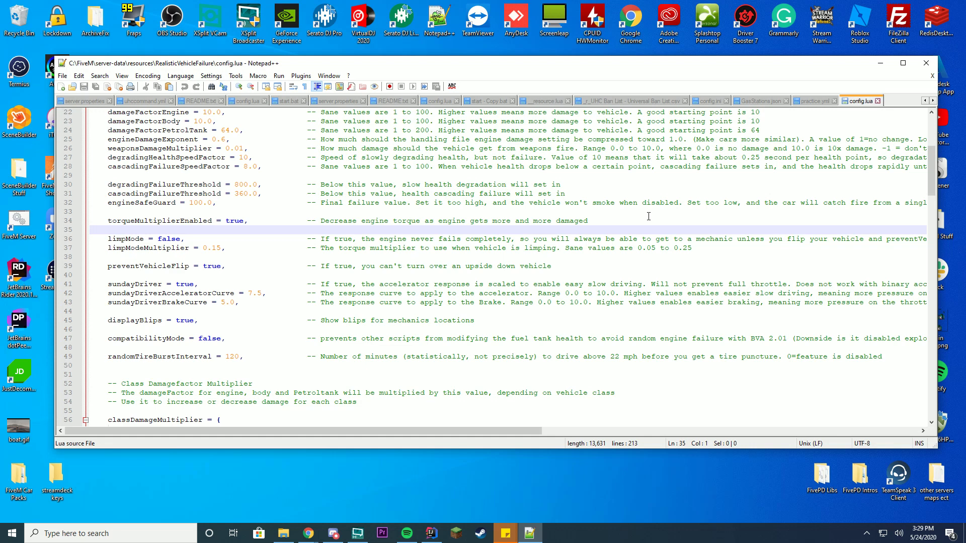
click(202, 221)
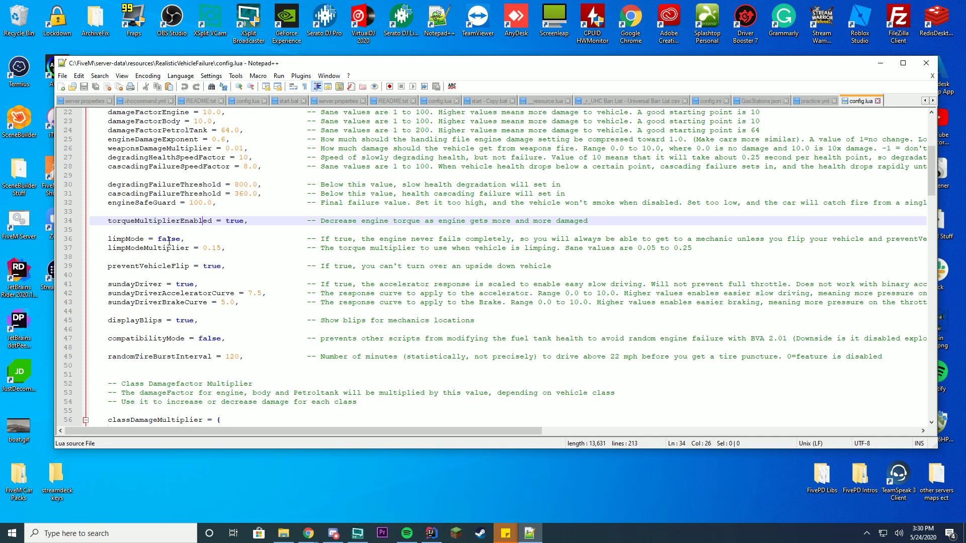
click(212, 248)
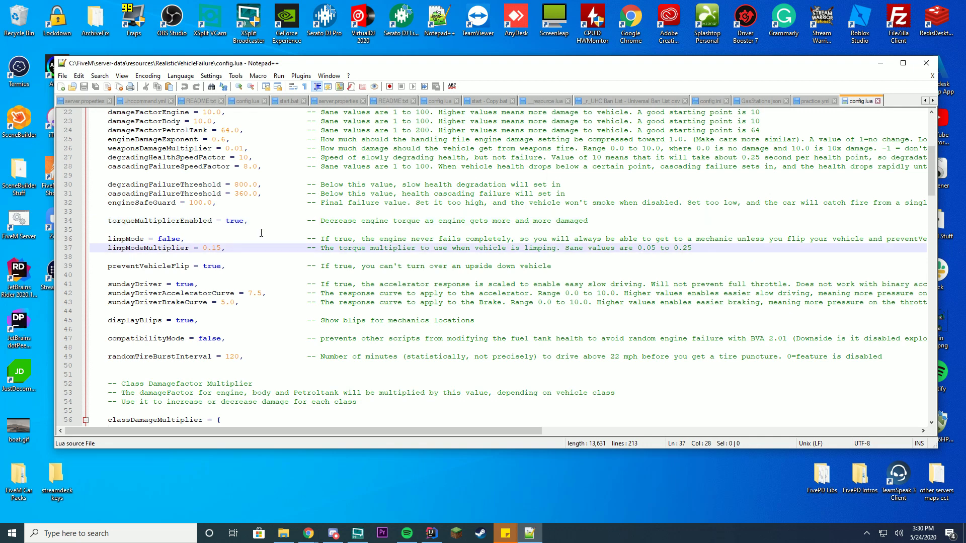
click(214, 230)
click(205, 240)
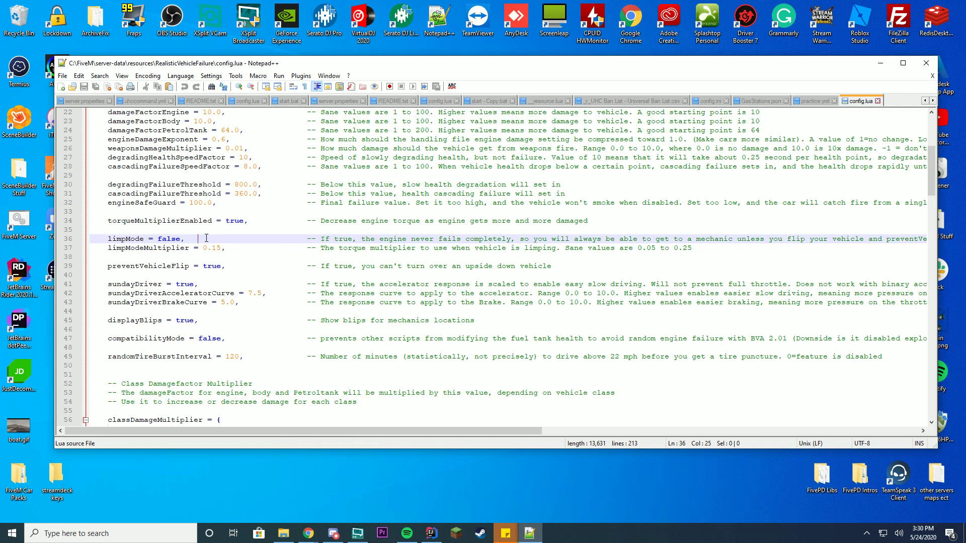
click(240, 266)
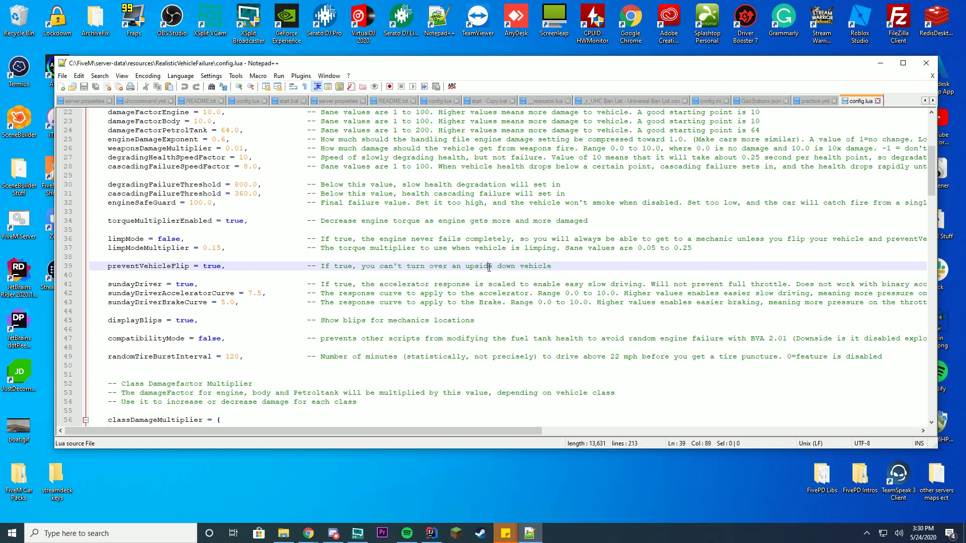
drag(552, 266, 361, 267)
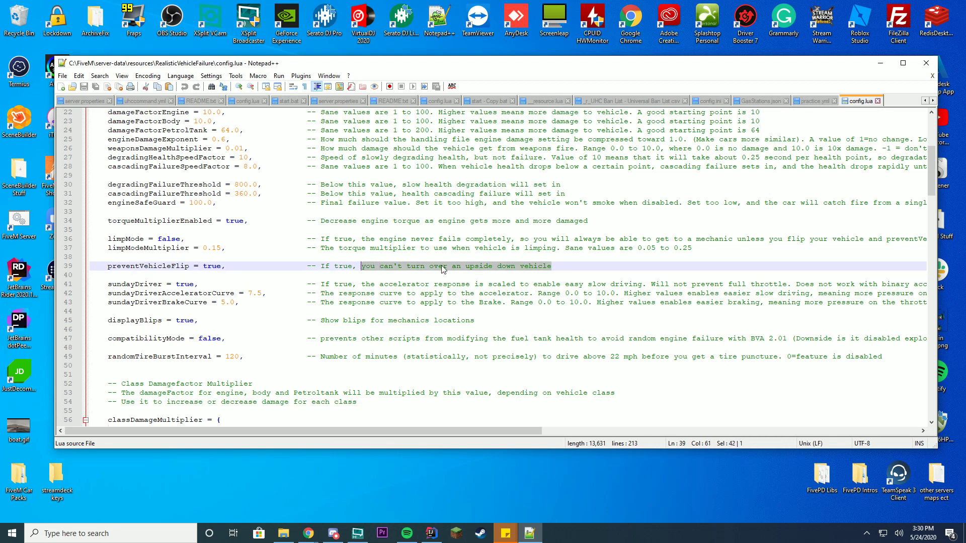
click(272, 267)
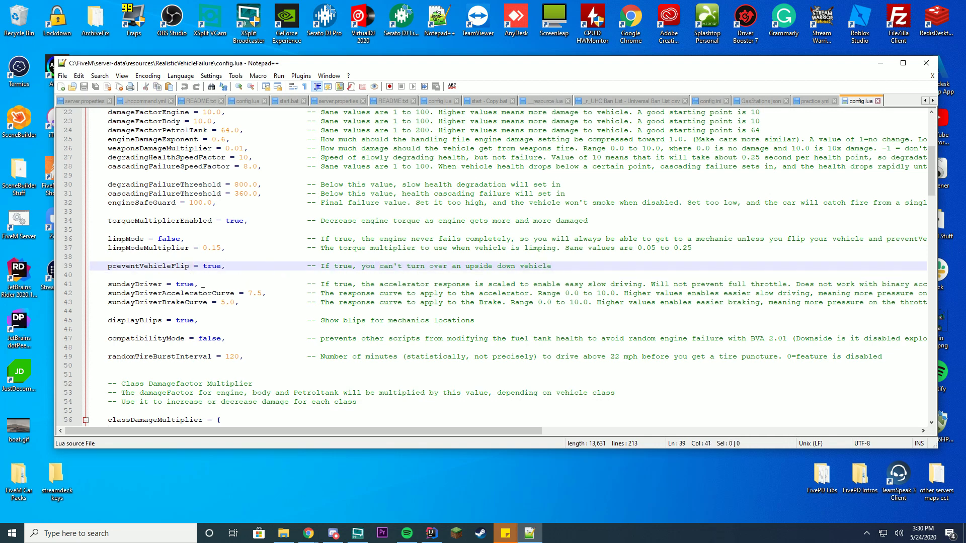
drag(253, 303, 153, 286)
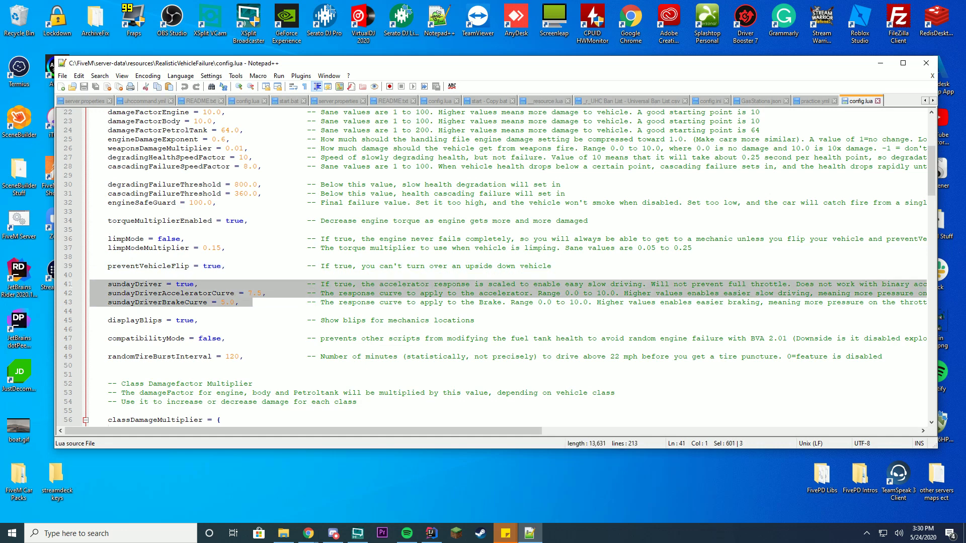
click(200, 286)
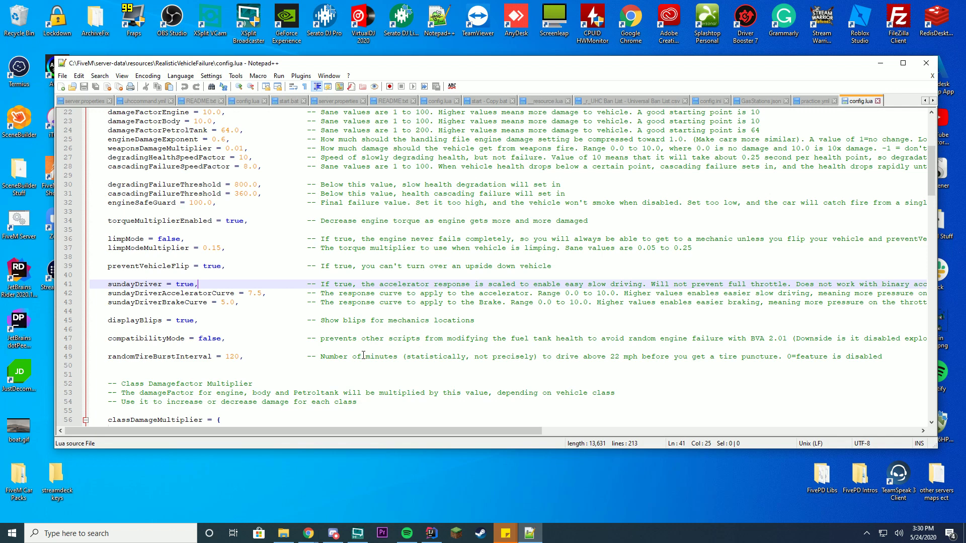
Step: Check what the displayBlips and compatibilityMode options do according to their comments
click(423, 320)
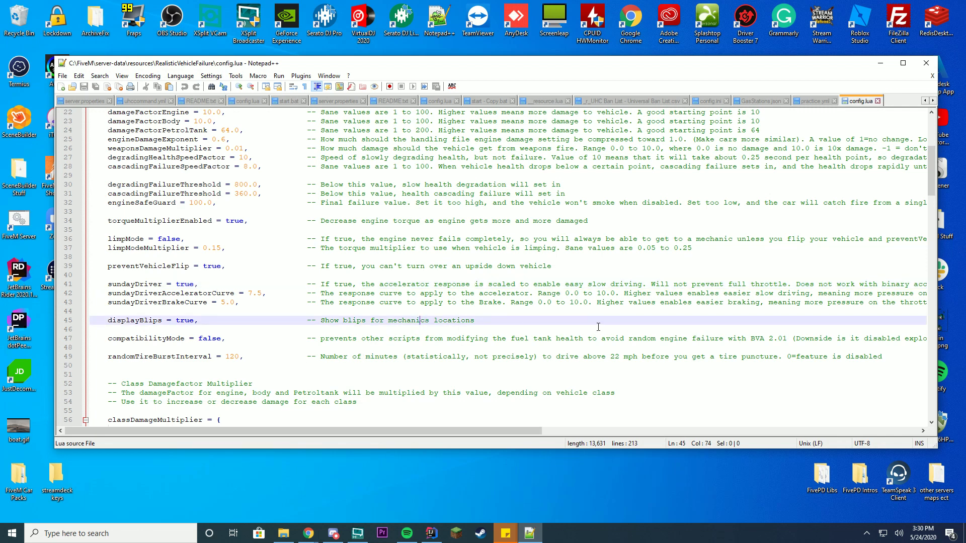
click(306, 338)
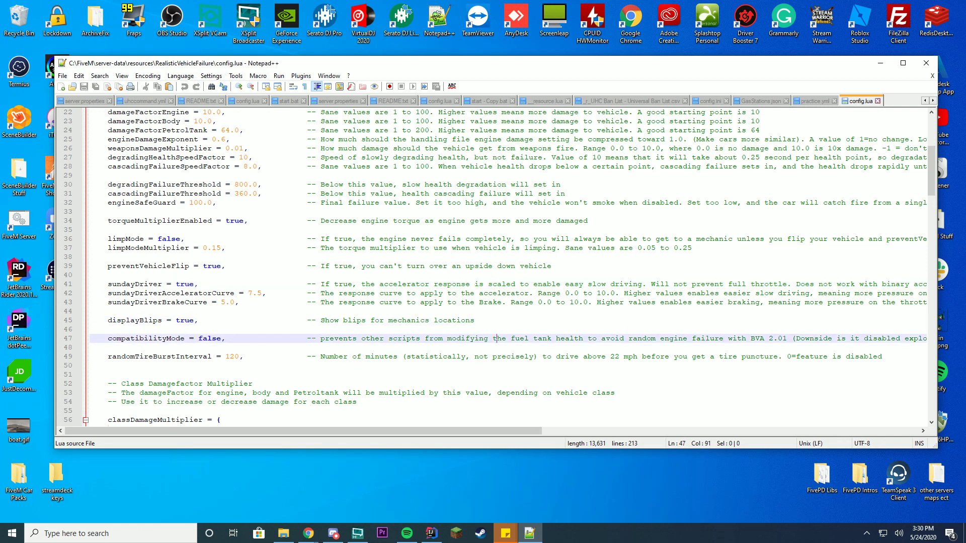
drag(497, 338, 745, 336)
click(800, 338)
drag(488, 339, 624, 339)
click(311, 338)
click(330, 328)
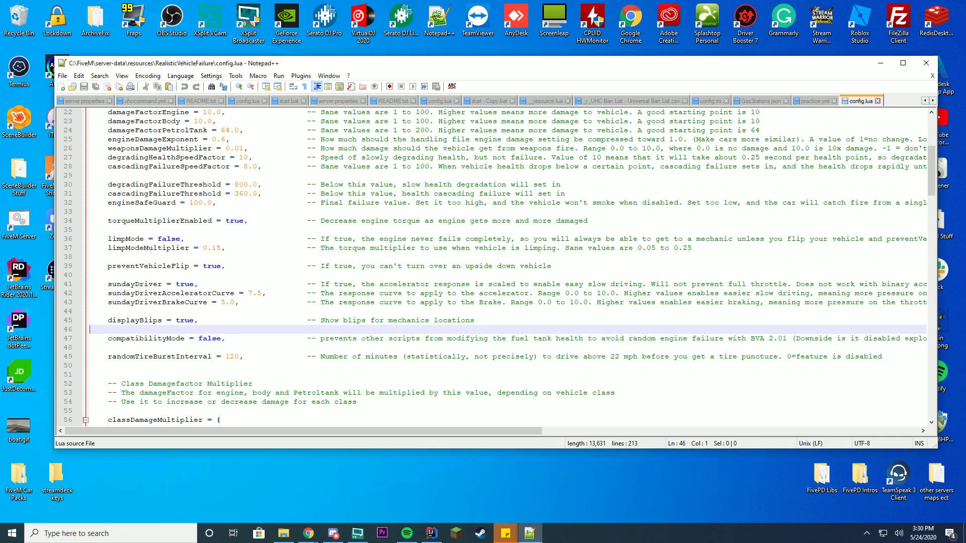
Step: Review the classDamageMultiplier values for each vehicle class, including boats and military, and close Notepad++
click(699, 211)
scroll(531, 265, down, 5)
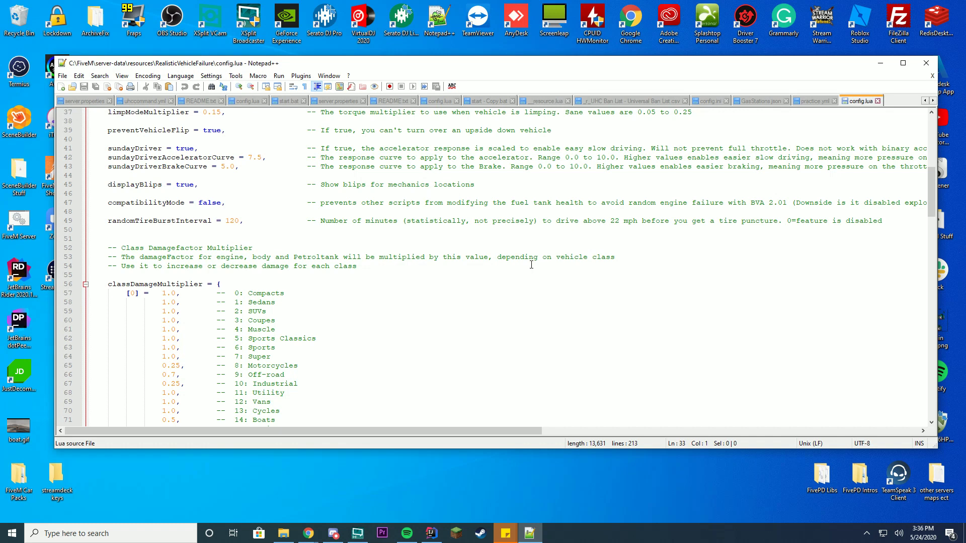
click(144, 293)
scroll(165, 223, down, 3)
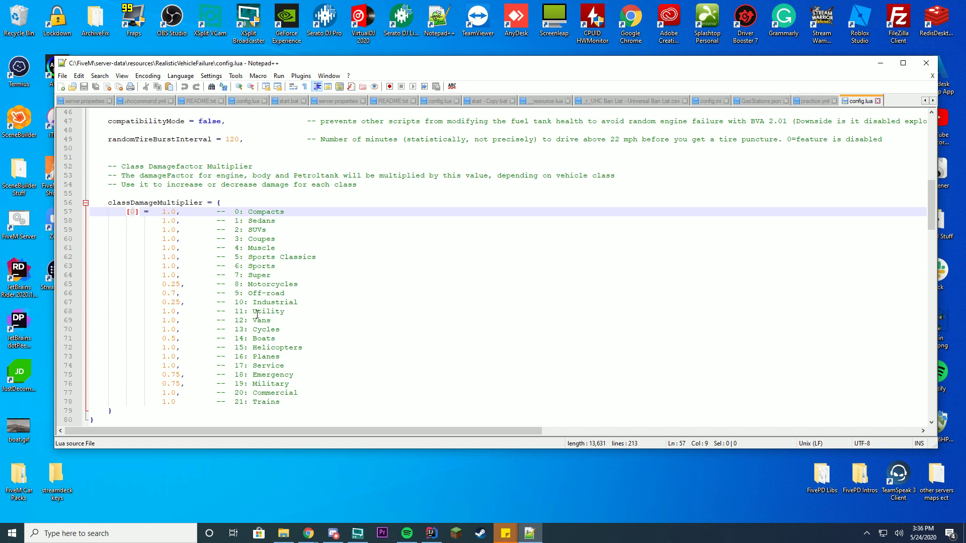
click(233, 338)
click(350, 336)
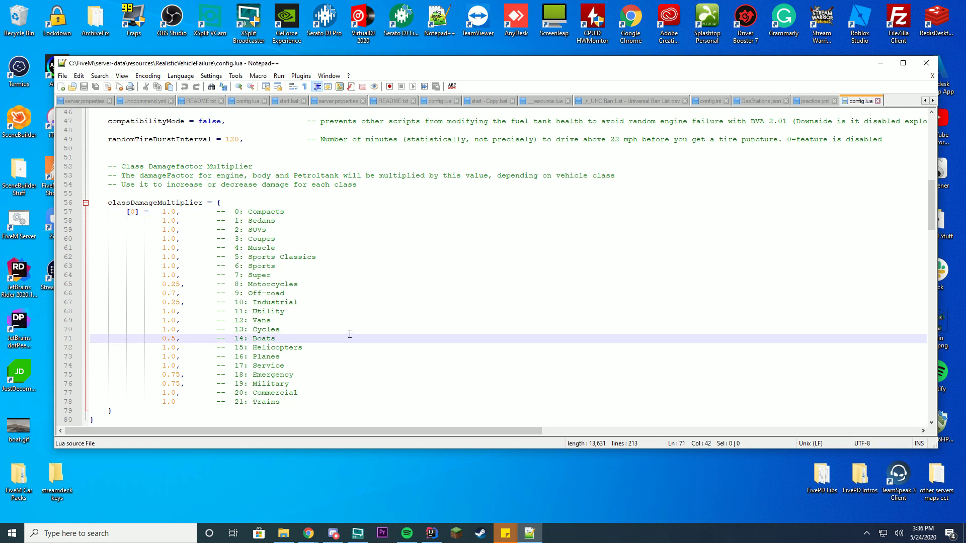
click(180, 383)
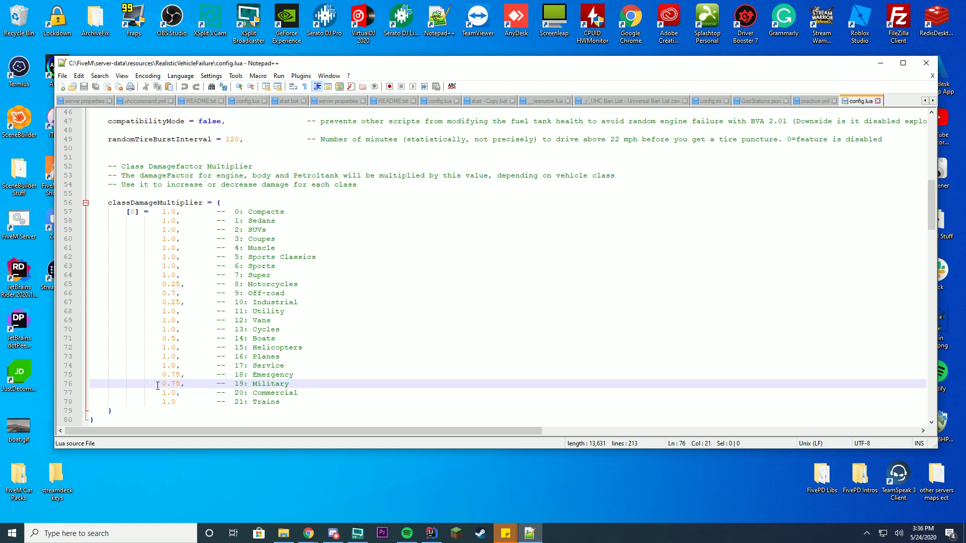
click(926, 63)
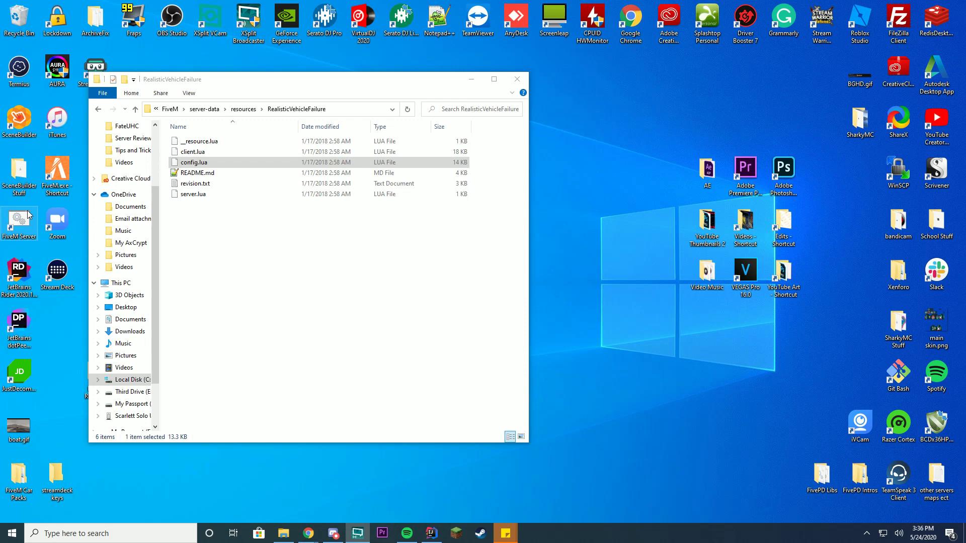
Step: Start the FiveM server and launch the FiveM client from the desktop, closing the resource folder window
double_click(28, 215)
click(518, 79)
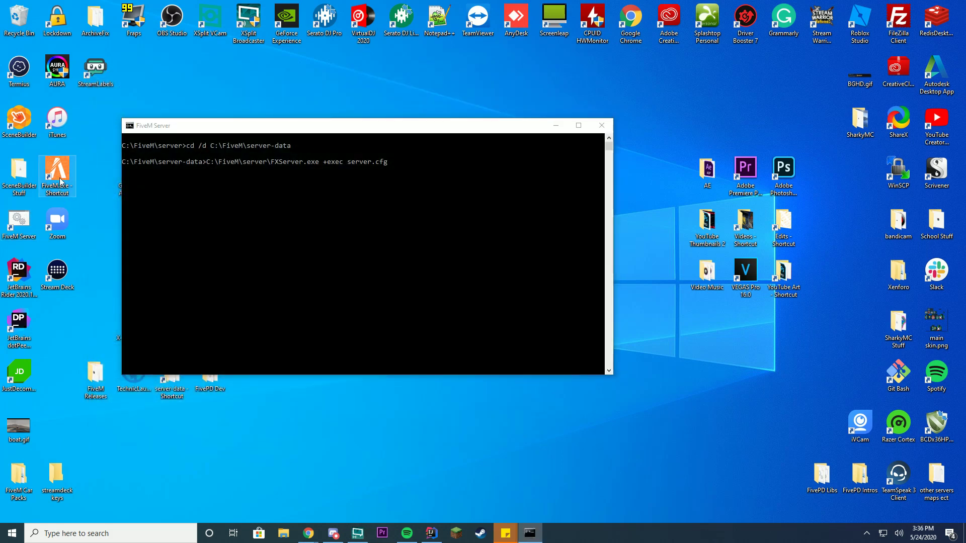
drag(259, 132, 205, 132)
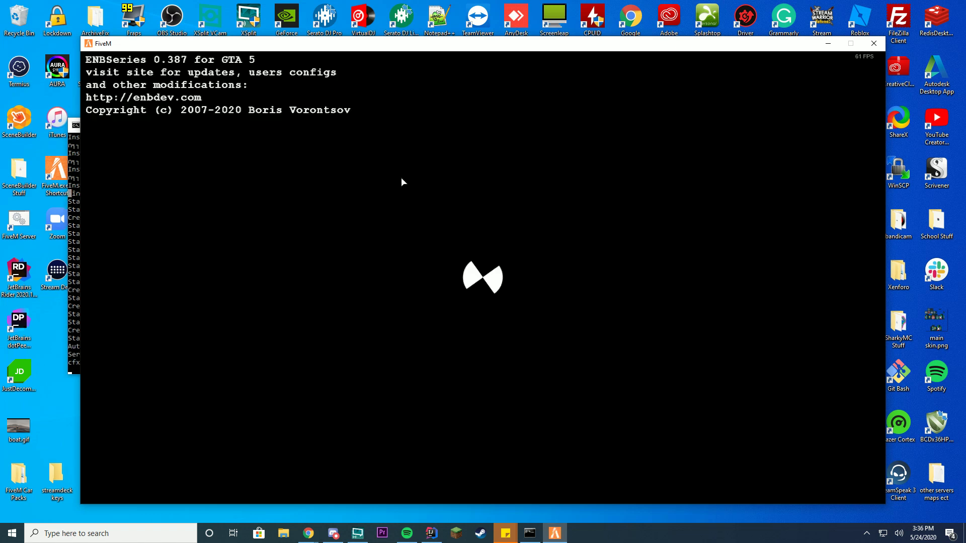
Step: Direct-connect to the recently played "FXServer, but unconfigured" server in FiveM and bring the game into focus
click(493, 389)
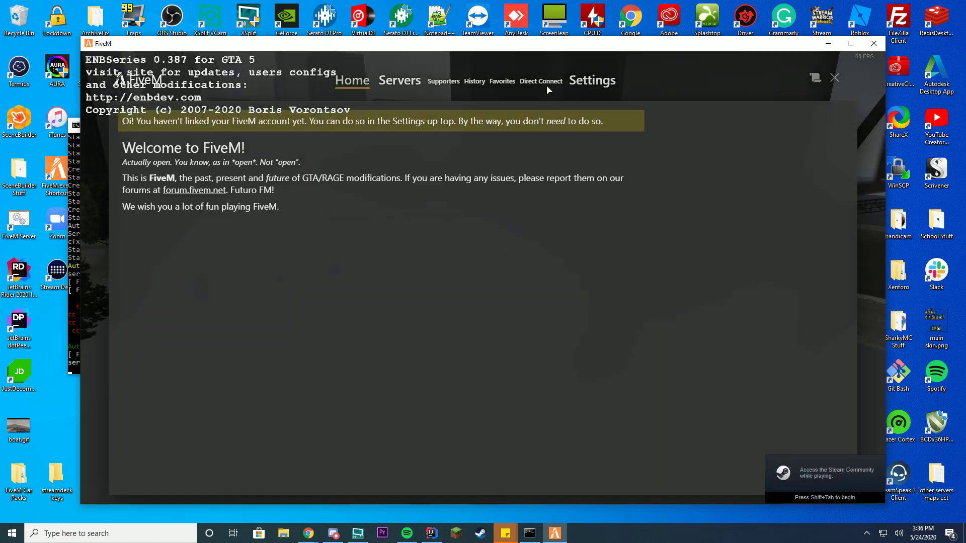
click(541, 81)
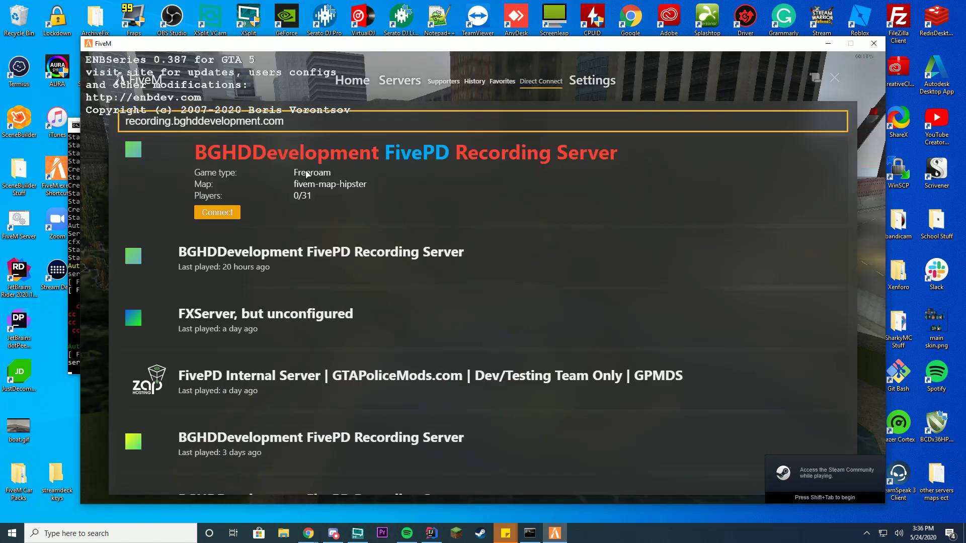
click(320, 322)
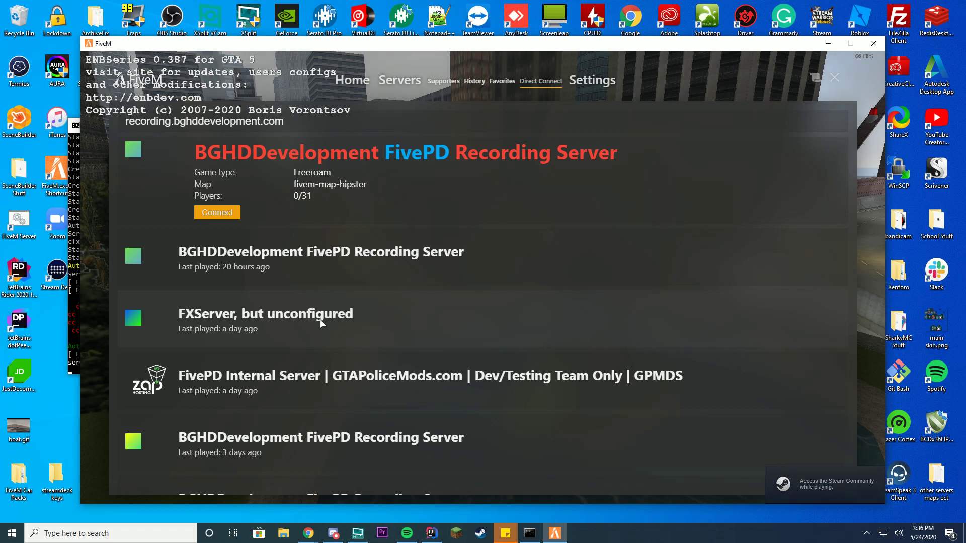
click(320, 320)
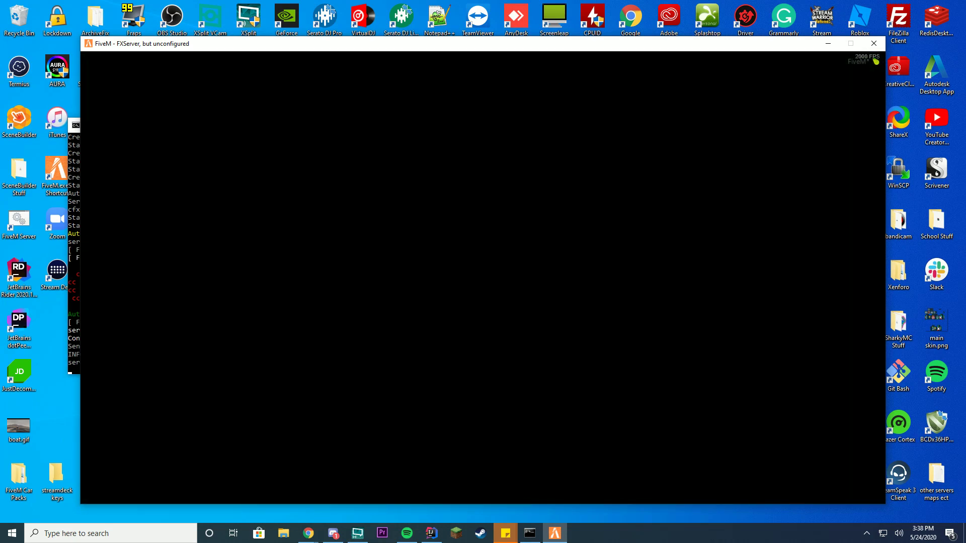
key(alt+Tab)
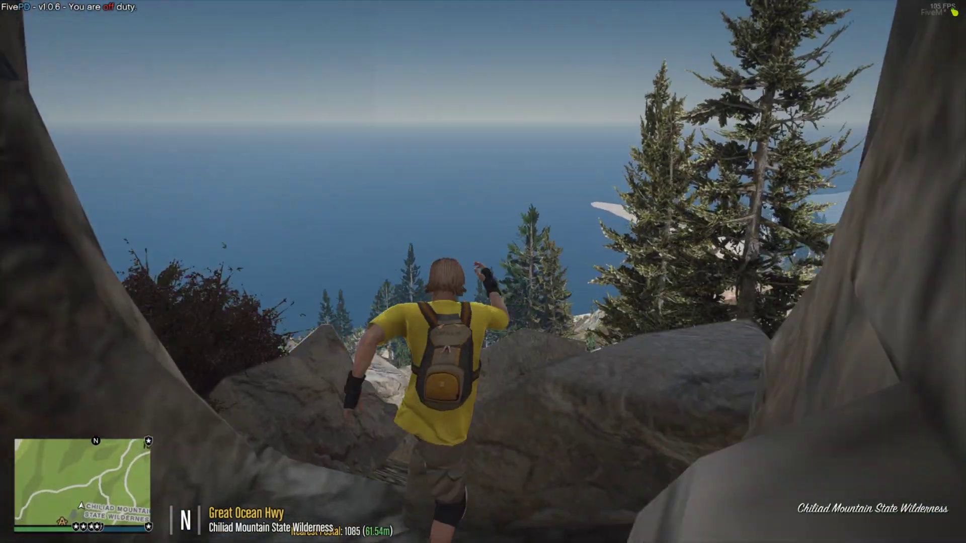
Step: Bring up the trainer's spawn list of emergency vehicles
key(F3)
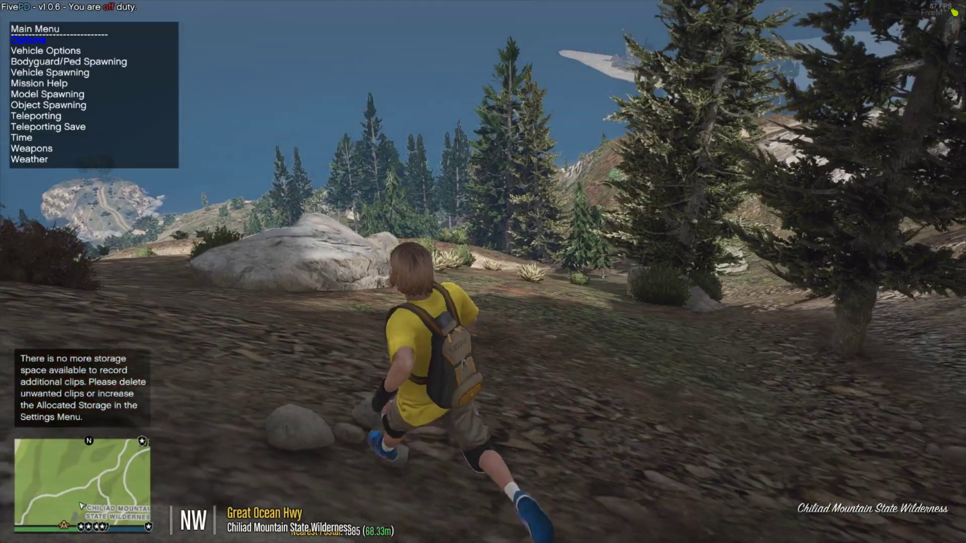
key(Down)
key(Down)
key(Down)
key(Return)
key(Down)
key(Down)
key(Down)
key(Down)
key(Down)
key(Return)
Step: Spawn the first Police Cruiser model from the emergency vehicle list and leave the trainer
key(Down)
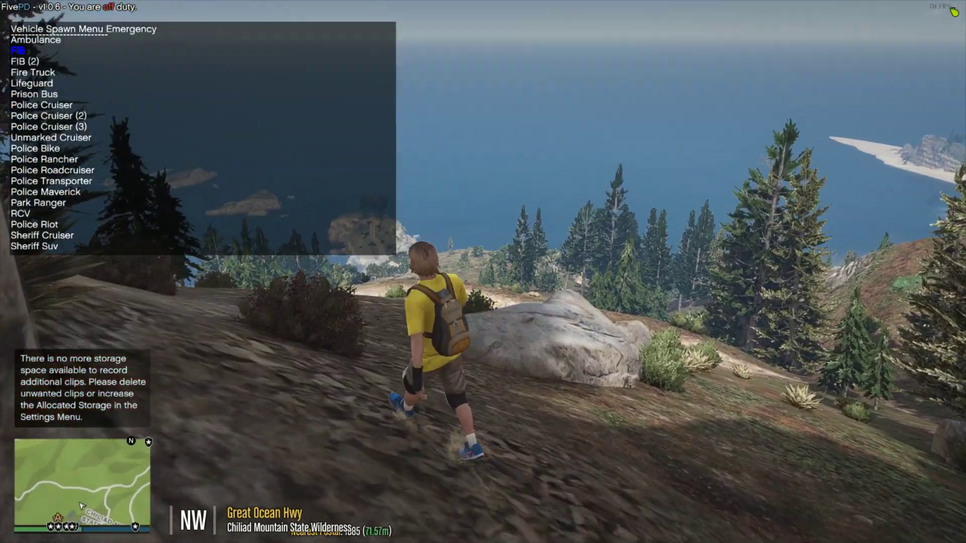
key(Down)
key(Down)
key(Down)
key(Down)
key(Down)
key(Return)
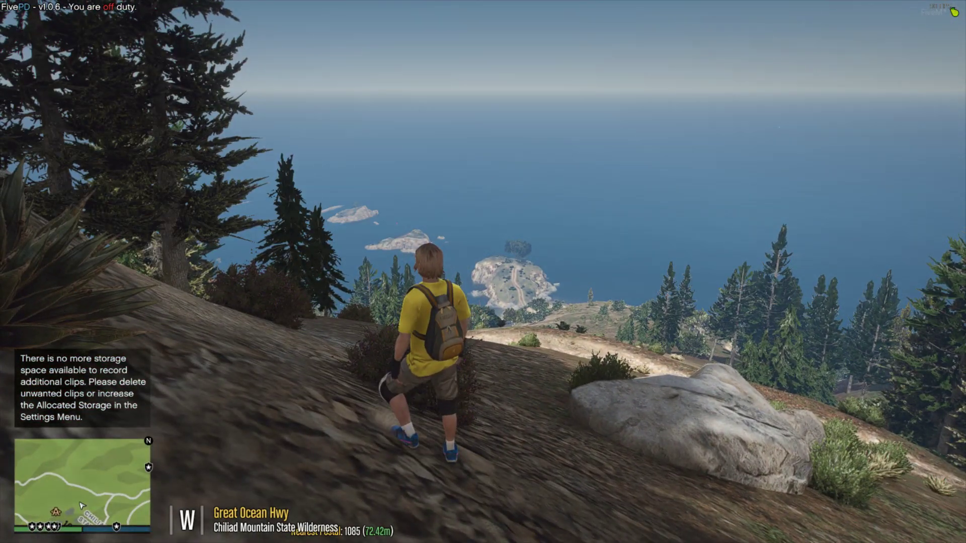
key(BackSpace)
key(BackSpace)
key(BackSpace)
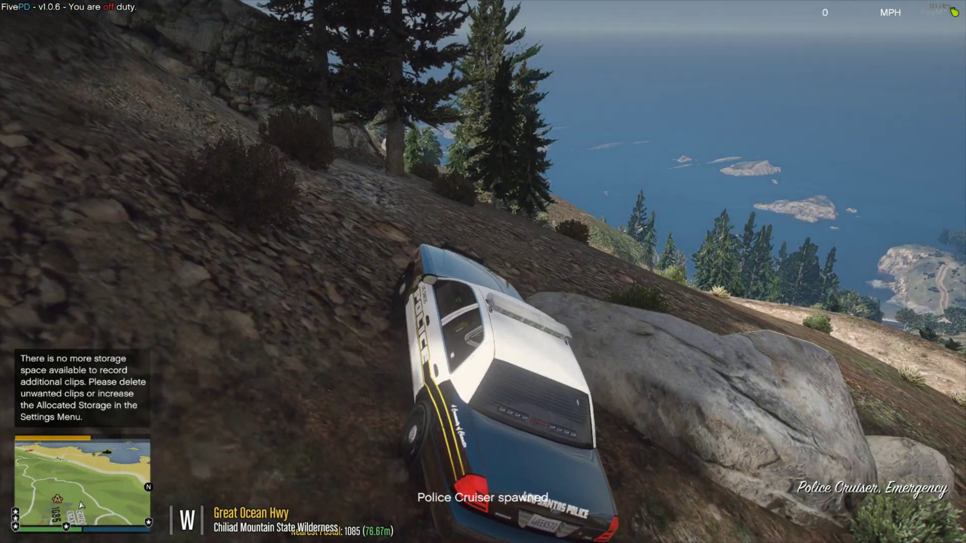
Step: Drive the police cruiser down the hillside and along Great Ocean Hwy through traffic
key(w)
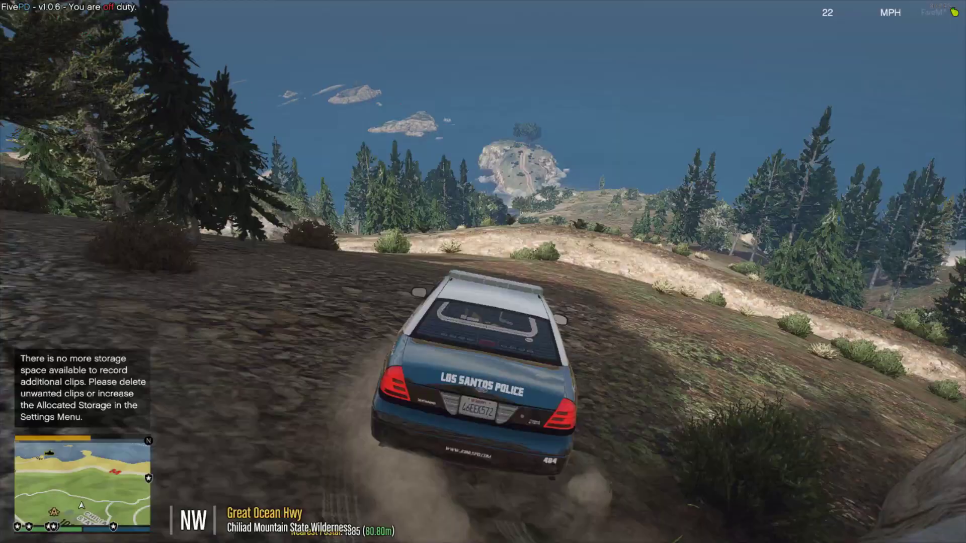
key(d)
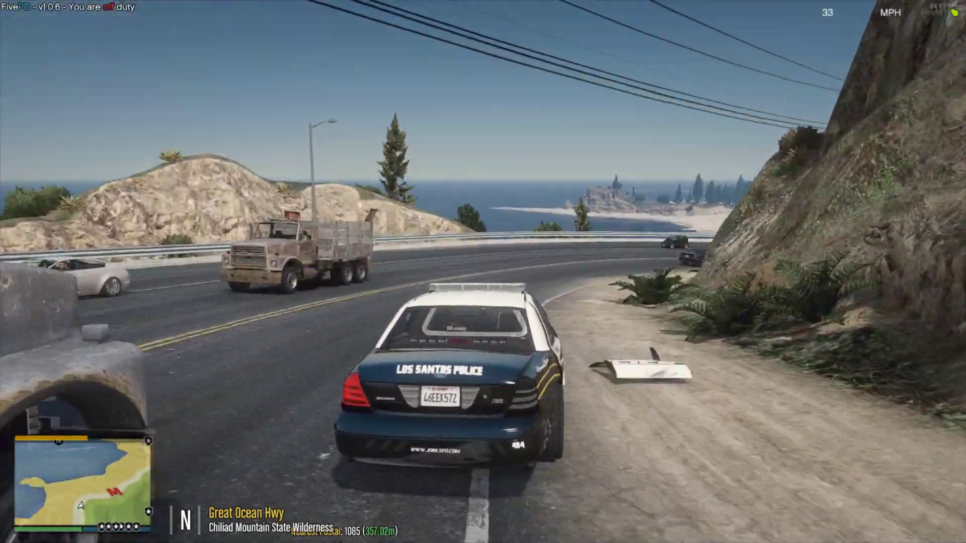
key(w)
key(d)
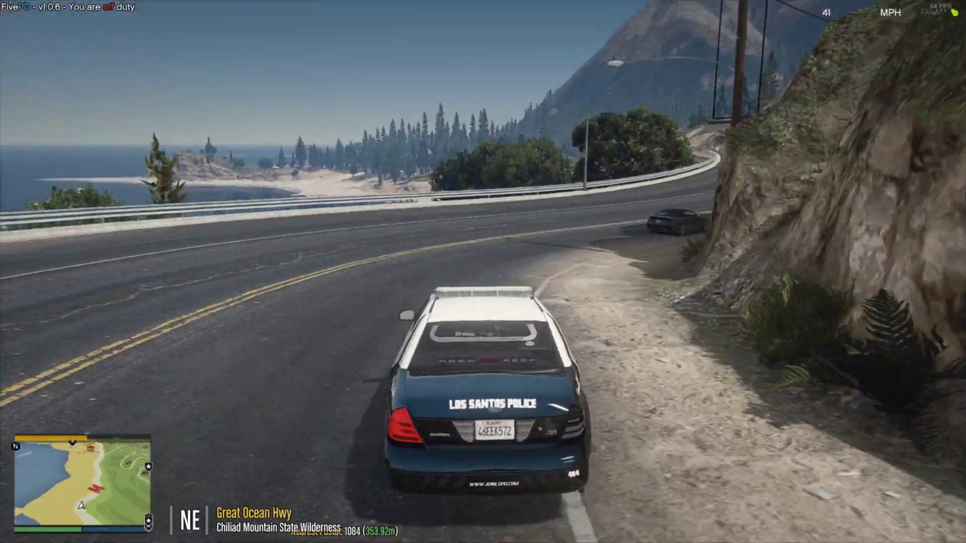
key(w)
key(d)
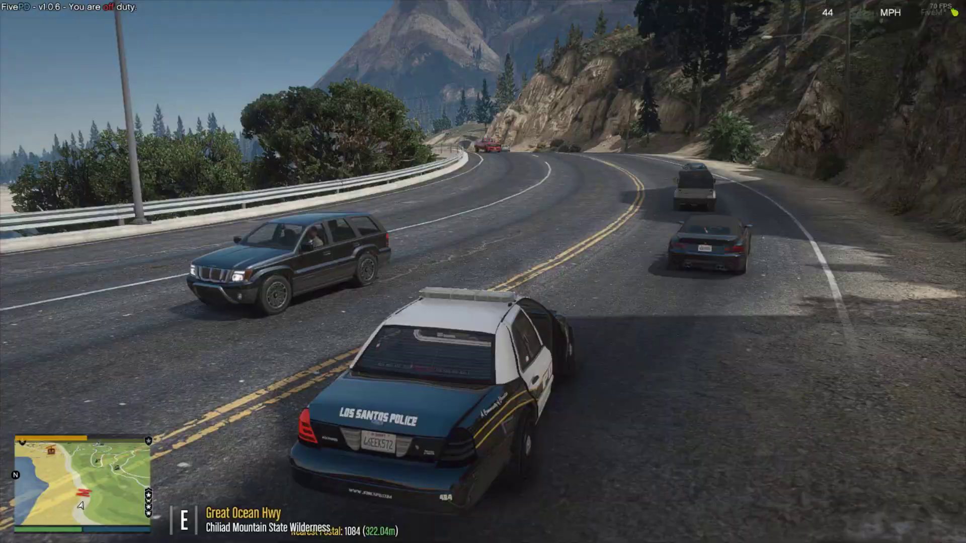
Step: Check the cruiser's front-end damage, stop on the highway and repair it with the chat repair command
key(c)
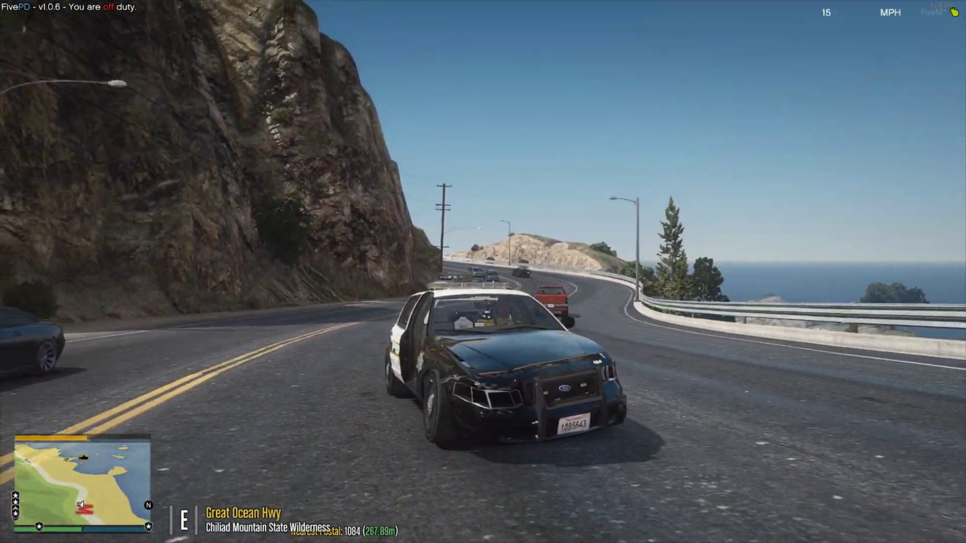
key(c)
key(f)
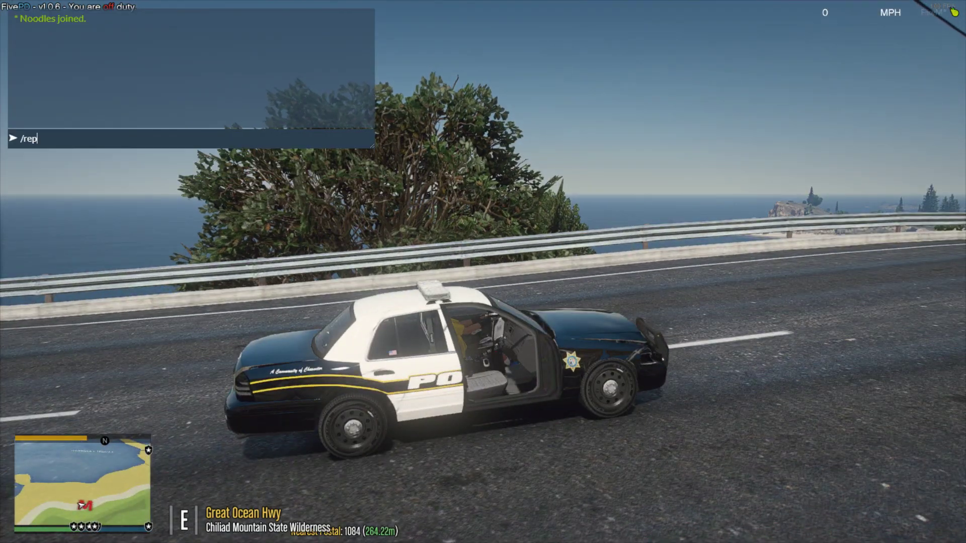
key(Return)
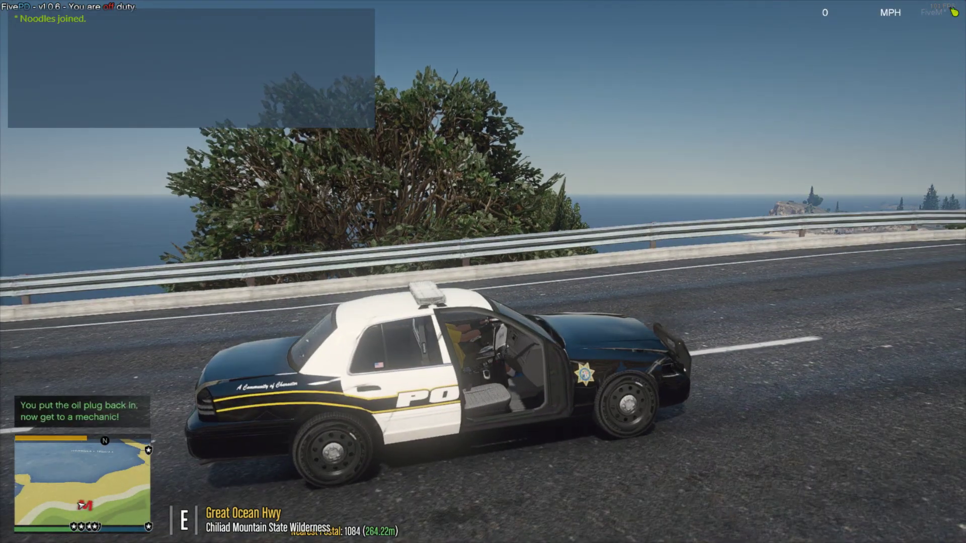
Step: Drive the patched-up cruiser northeast past the traffic and swerve into the oncoming lane to test collision damage
key(w)
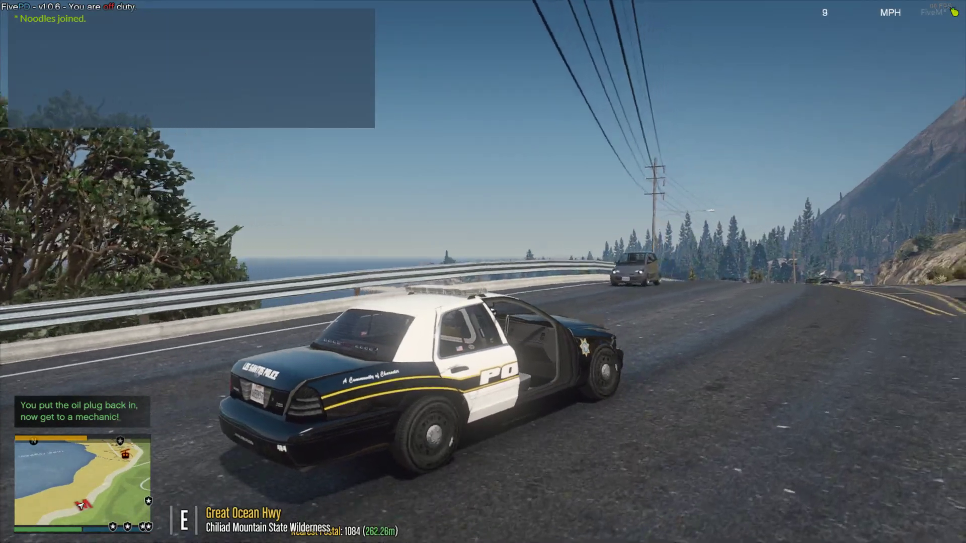
key(w)
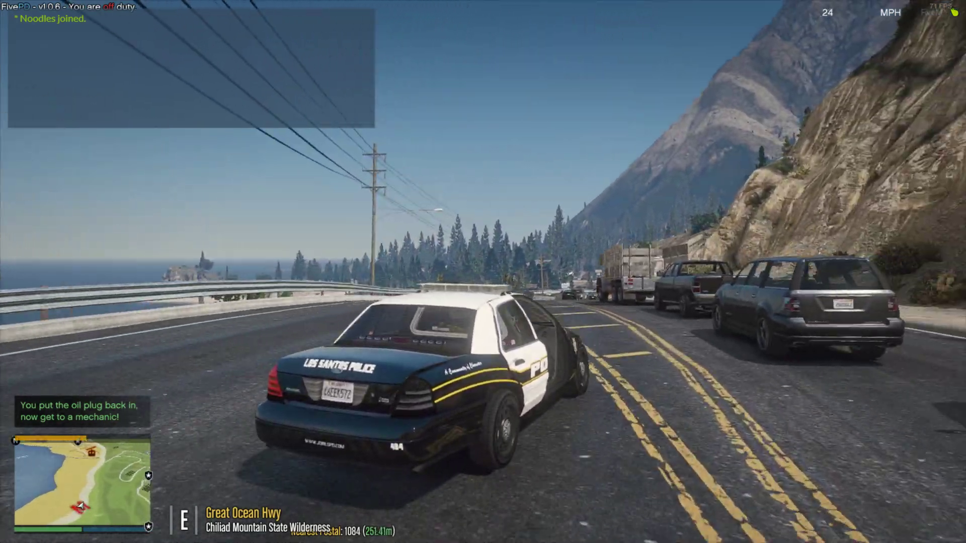
key(w)
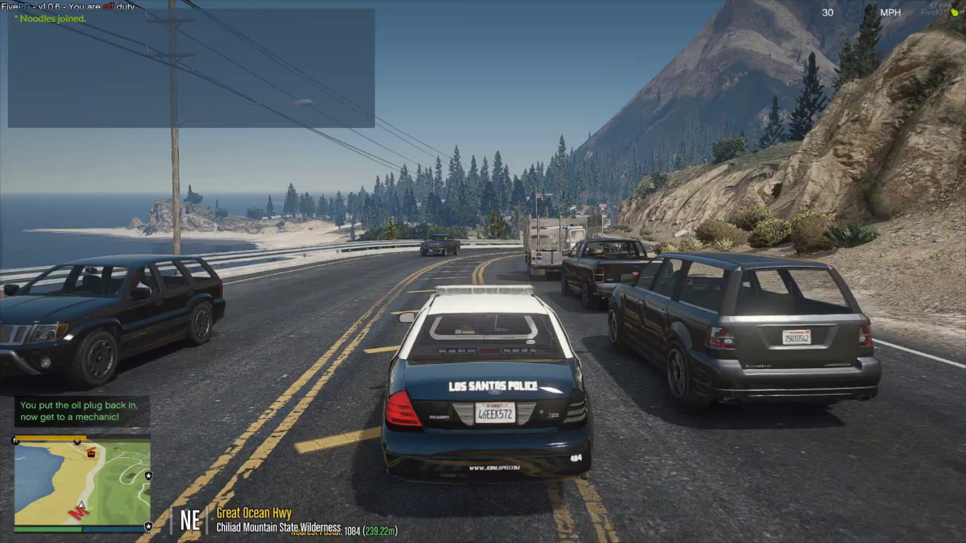
key(w)
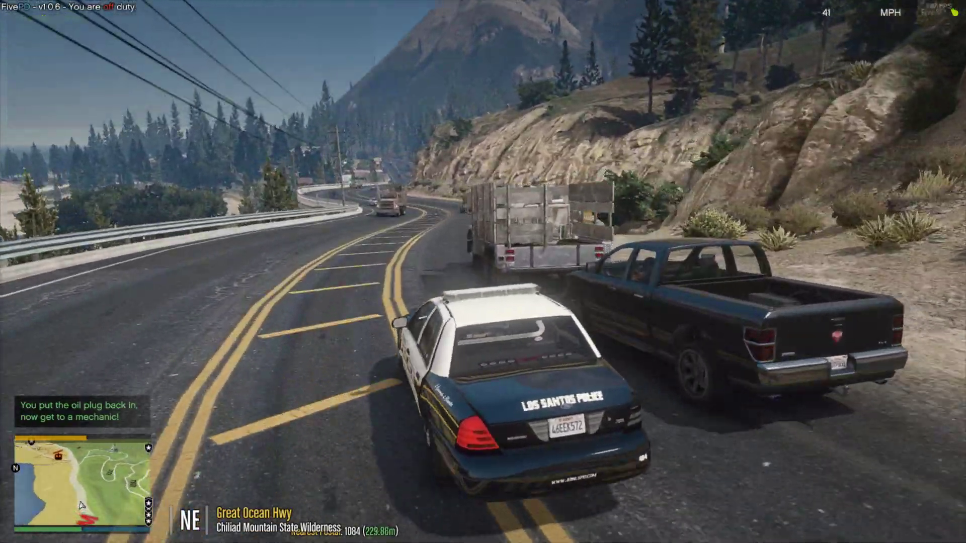
key(w)
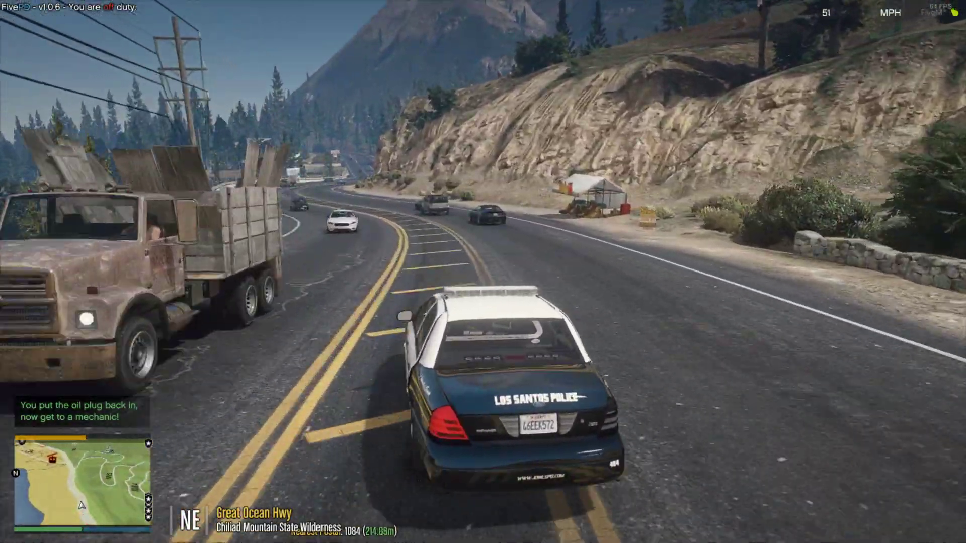
key(a)
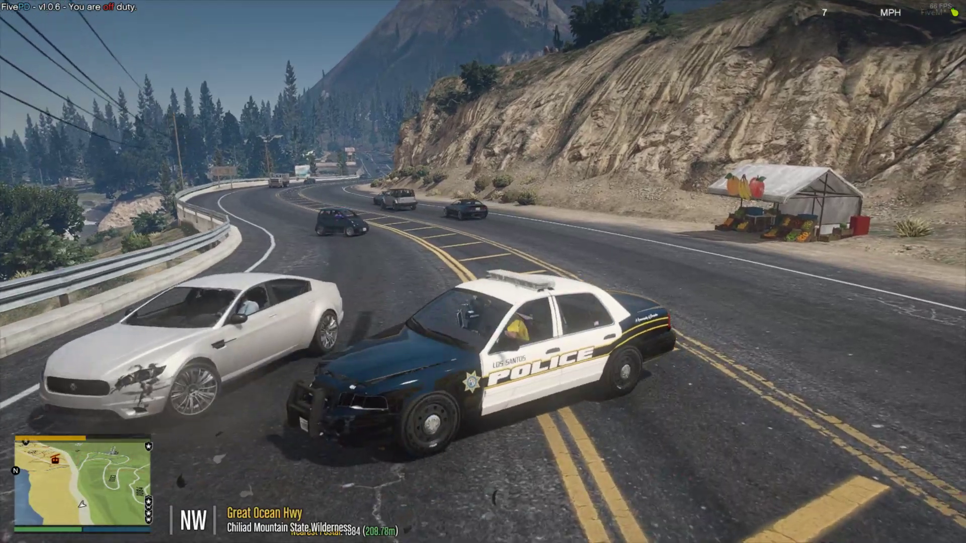
Step: Back away from the collision and steer the damaged cruiser back in line with the highway
key(s)
key(d)
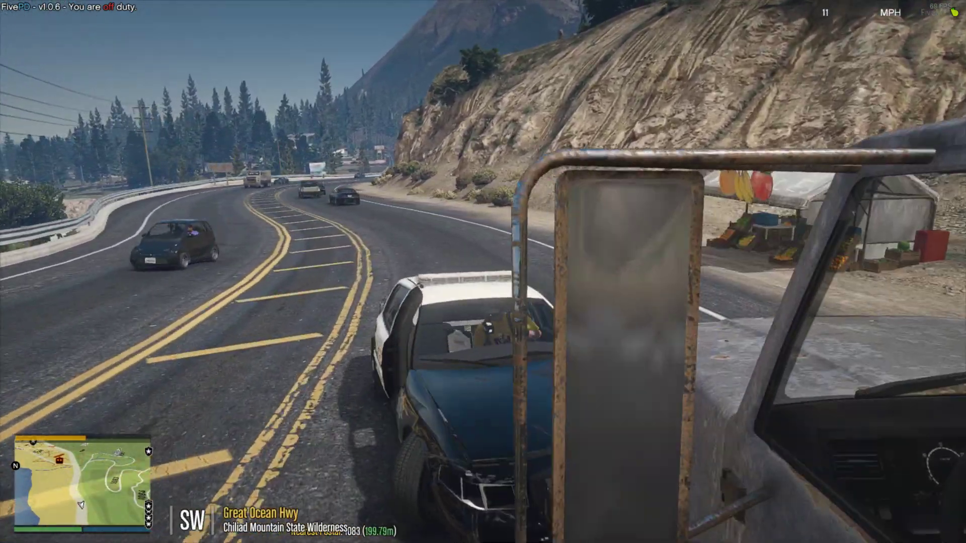
key(s)
key(d)
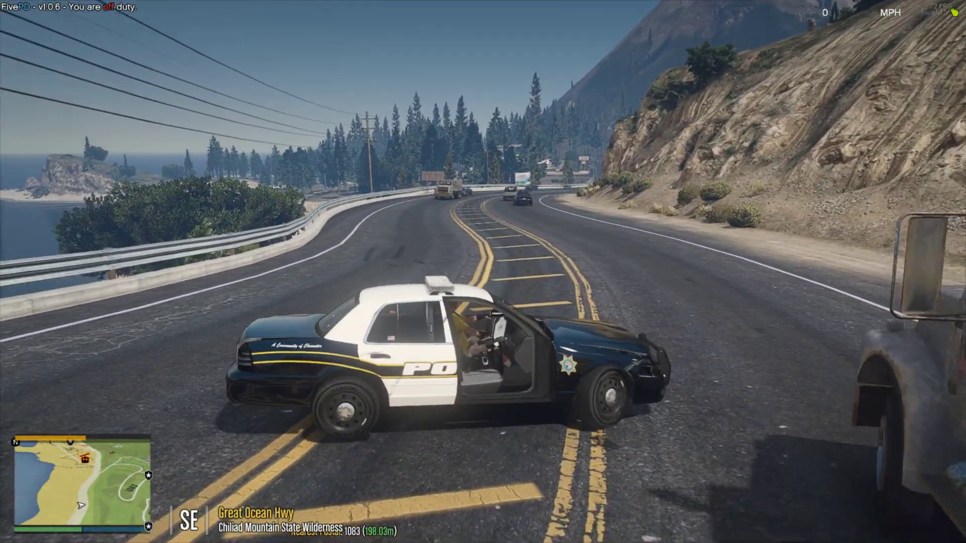
key(w)
key(a)
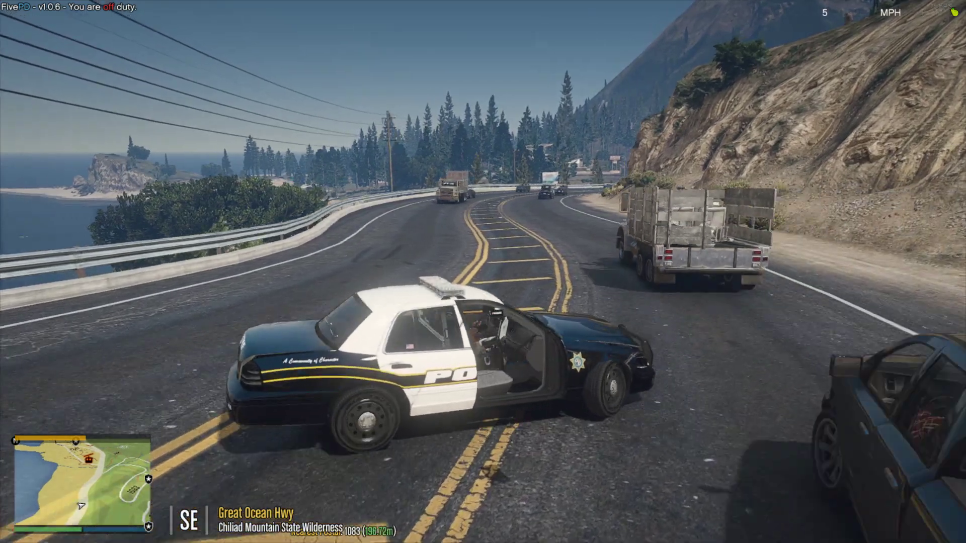
key(w)
key(a)
Step: Fix the cruiser completely through the trainer's vehicle options and leave the trainer
key(F3)
key(KP_8)
key(KP_8)
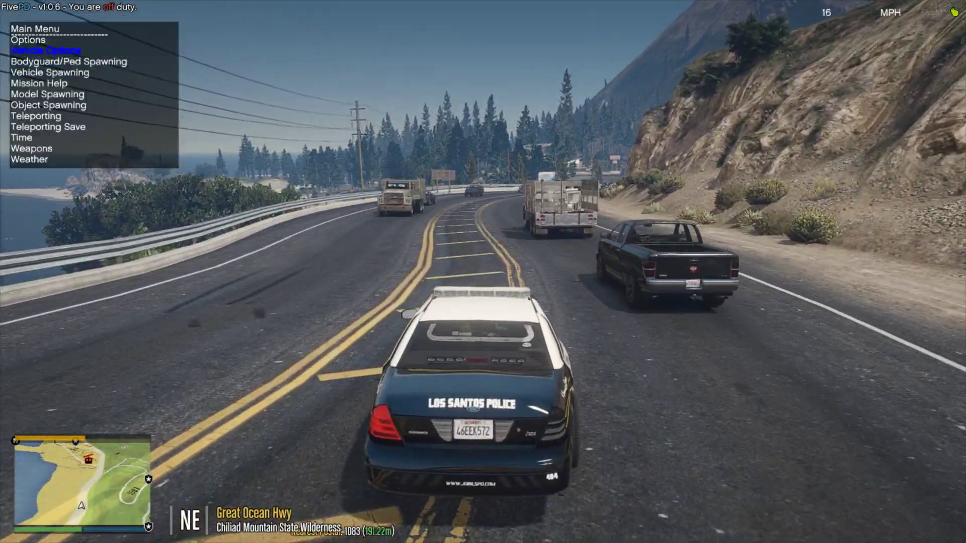
key(w)
key(KP_5)
key(KP_2)
key(KP_2)
key(KP_5)
key(KP_0)
key(KP_0)
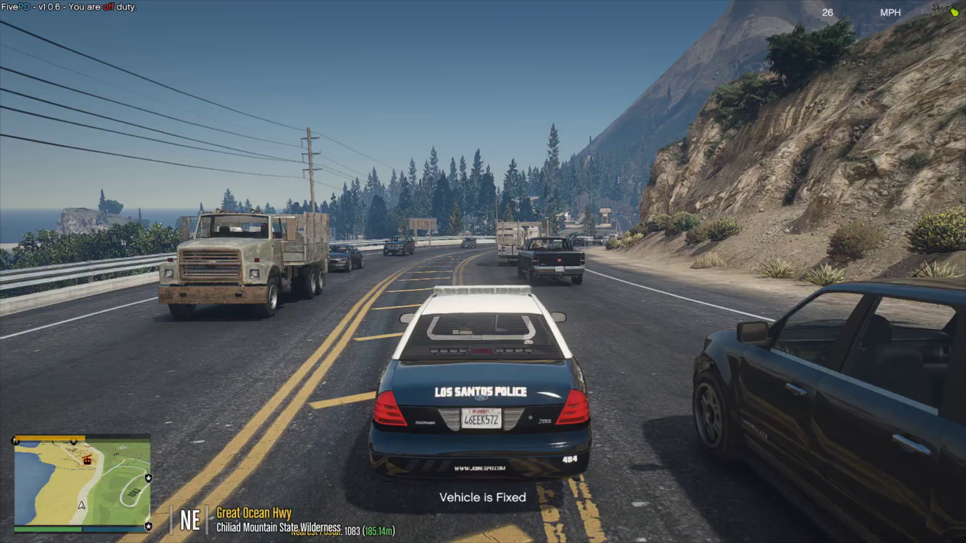
Step: Drive the fixed cruiser a short distance, brake to a stop and back up briefly on the highway
key(w)
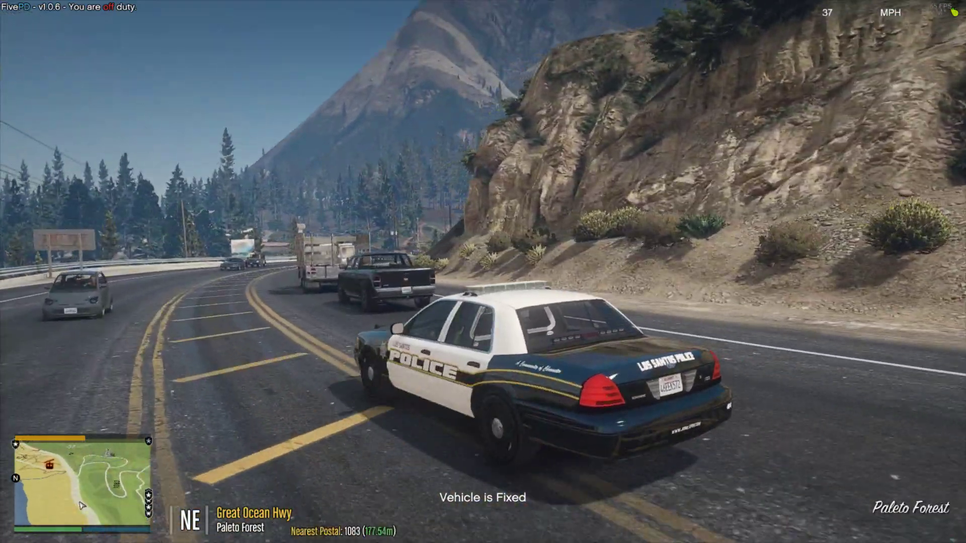
key(s)
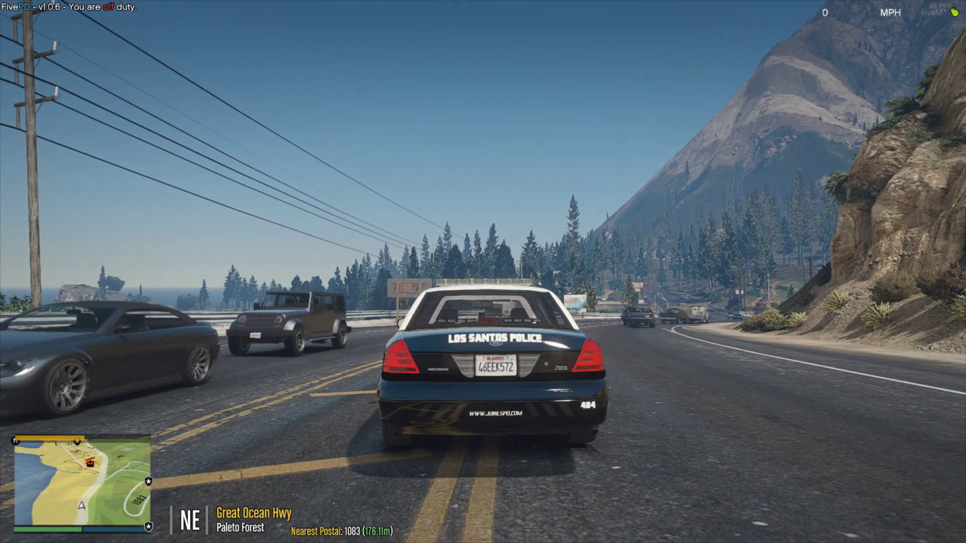
key(s)
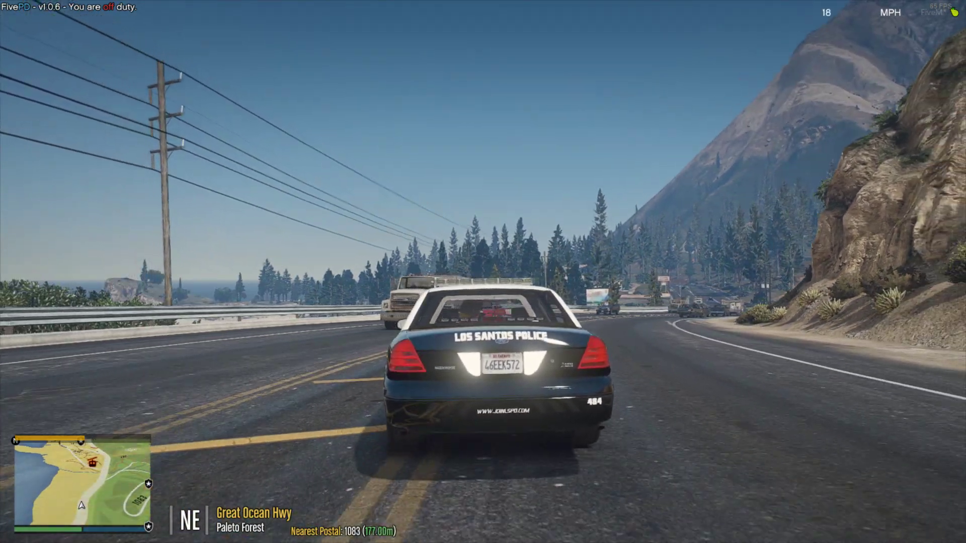
key(w)
Step: Speed northeast along Great Ocean Hwy through Paleto Forest toward Paleto Blvd, steering around the traffic
key(w)
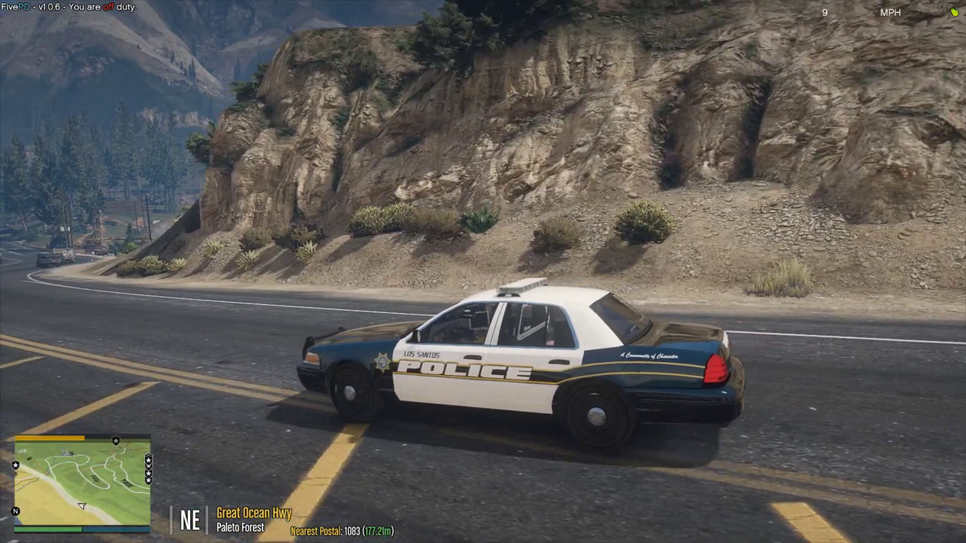
key(w)
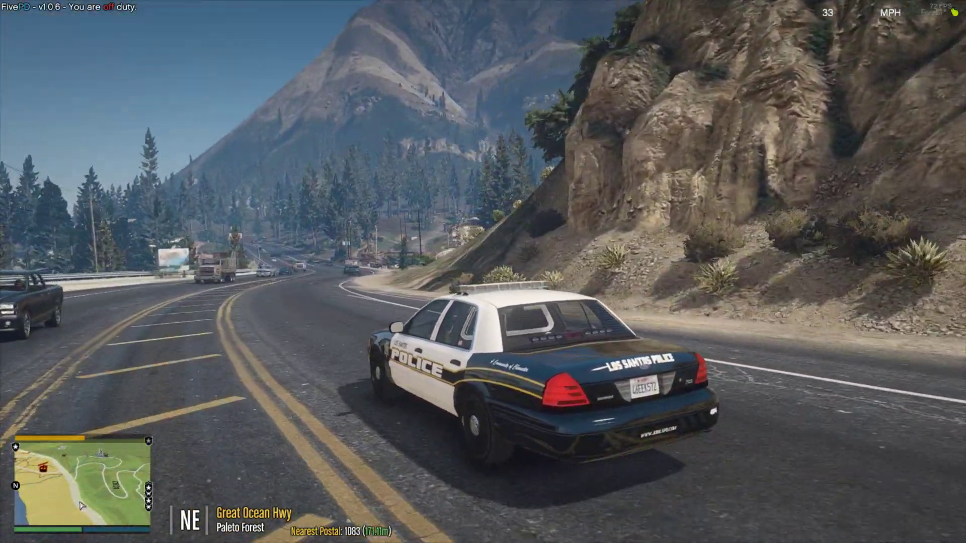
key(w)
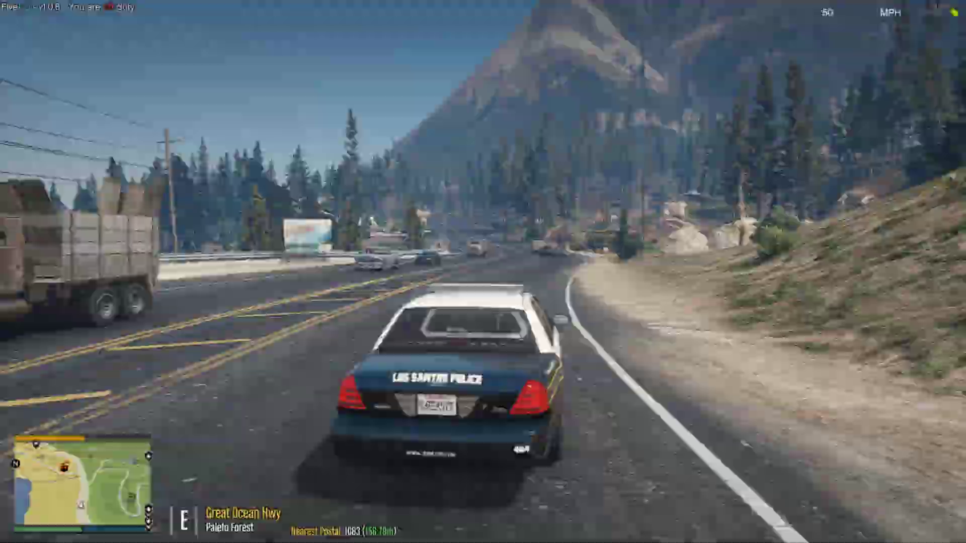
key(w)
key(a)
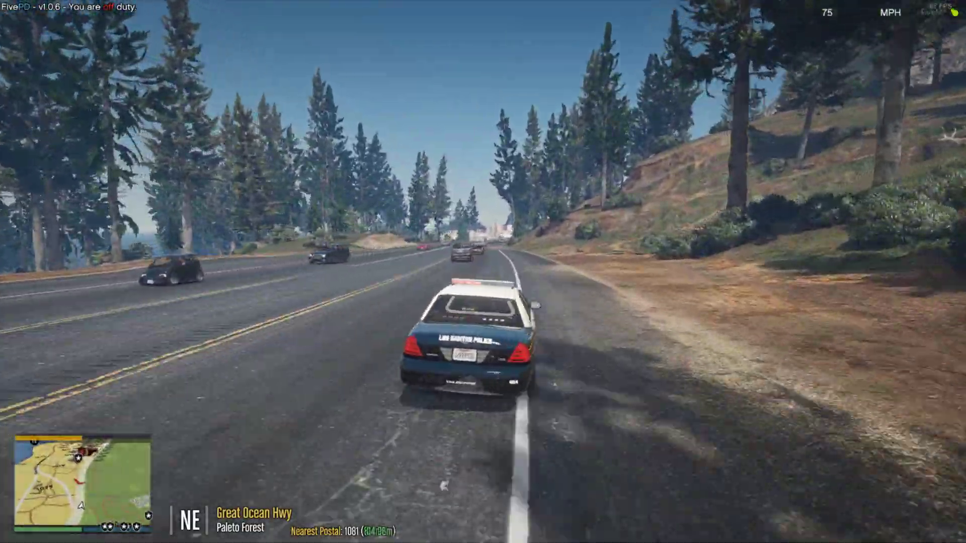
key(w)
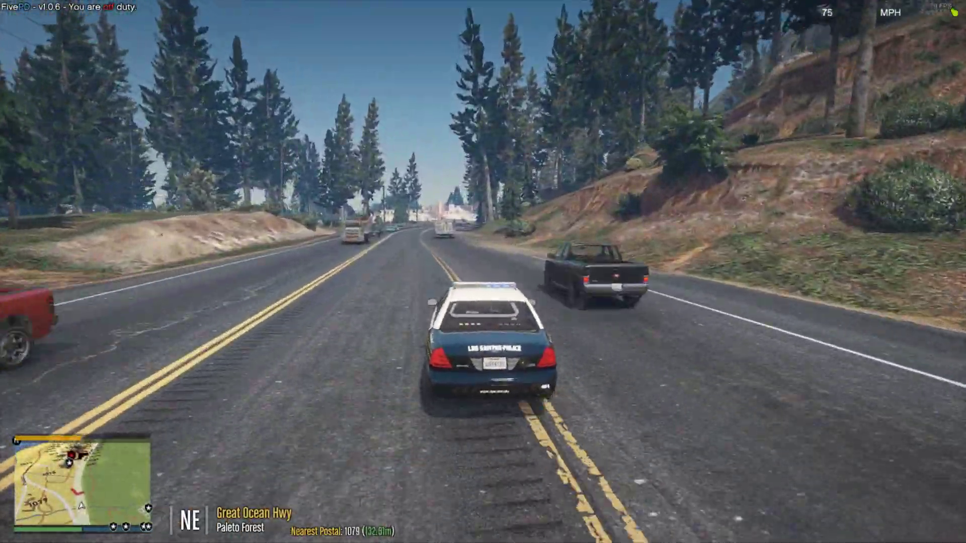
key(d)
key(c)
key(w)
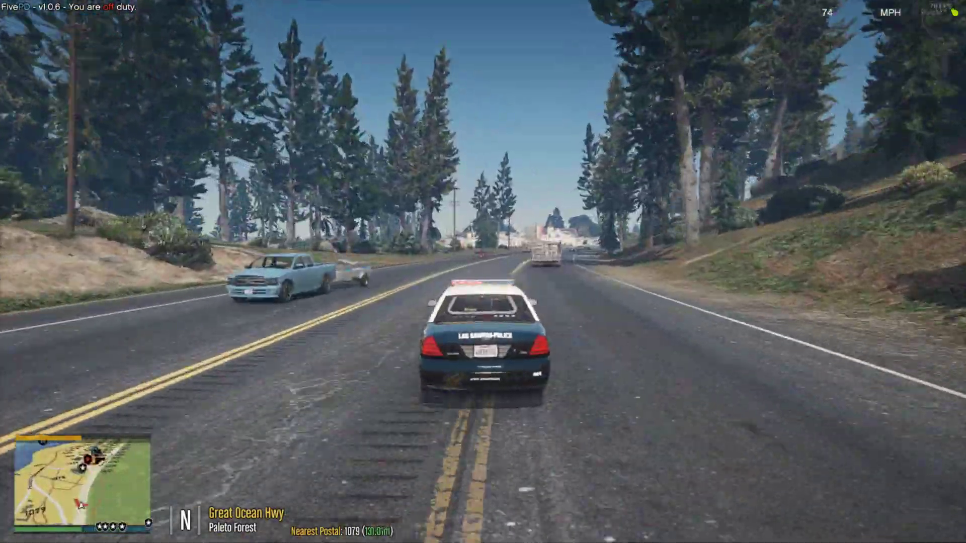
key(w)
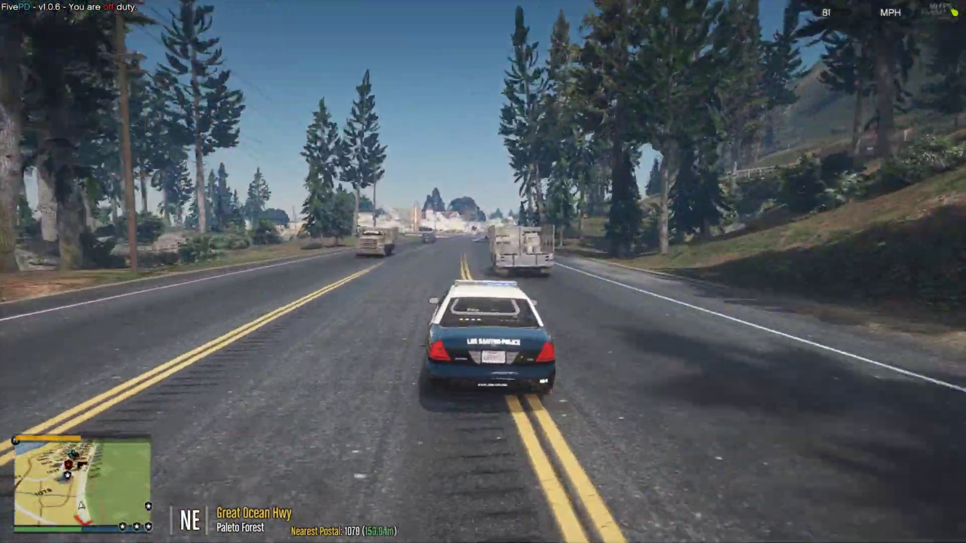
key(w)
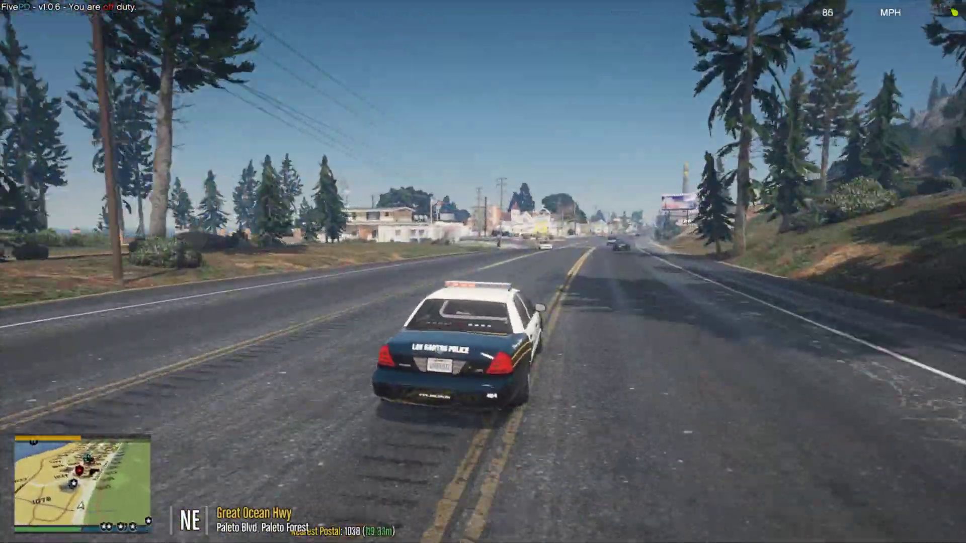